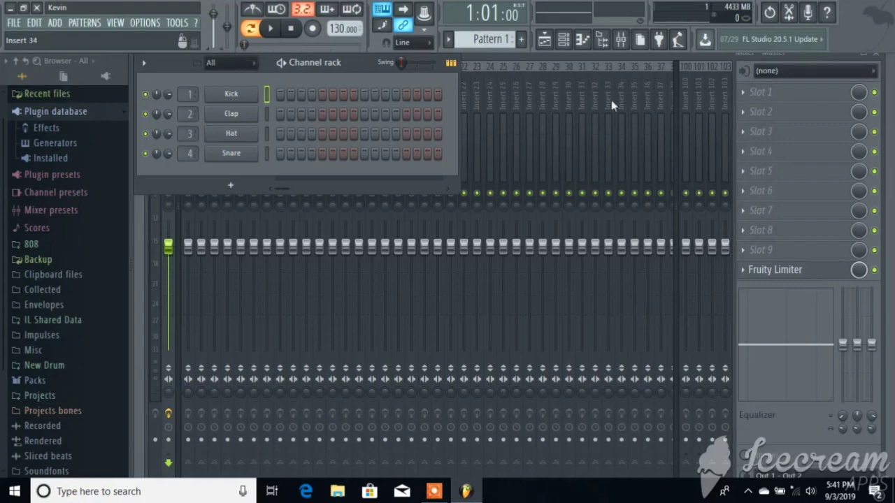
- Replace the Kick channel with the Keyzone Classic [64bit] VST generator and choose its Steinway Piano program
{"action": "left_click", "coordinate": [88, 162]}
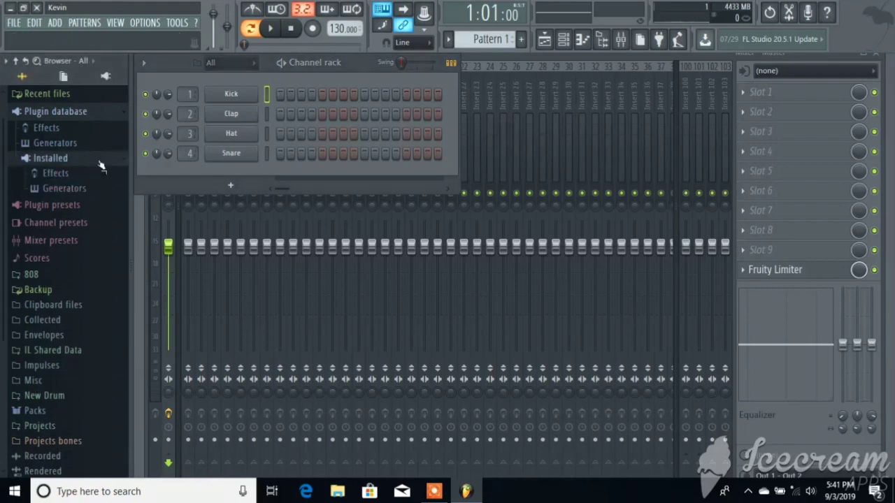
{"action": "left_click", "coordinate": [64, 189]}
{"action": "left_click", "coordinate": [59, 249]}
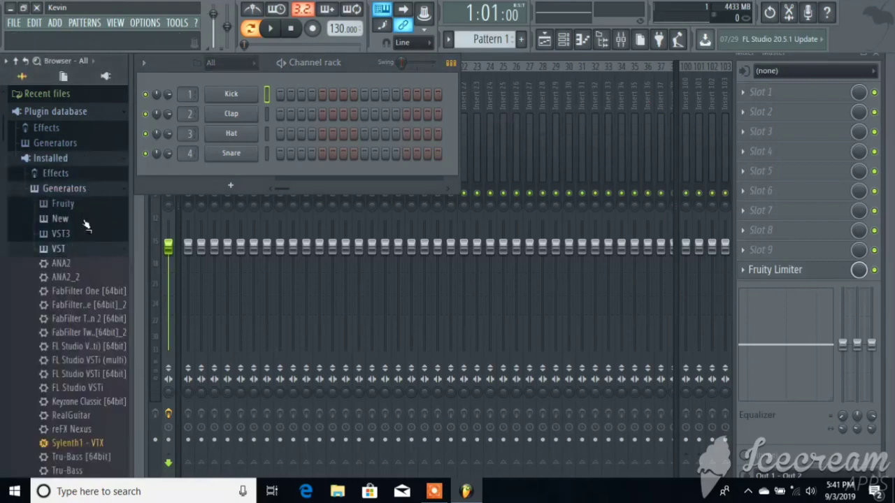
{"action": "scroll", "coordinate": [87, 225], "scroll_direction": "down", "scroll_amount": 5}
{"action": "scroll", "coordinate": [87, 231], "scroll_direction": "up", "scroll_amount": 3}
{"action": "left_click_drag", "start_coordinate": [98, 318], "coordinate": [230, 95]}
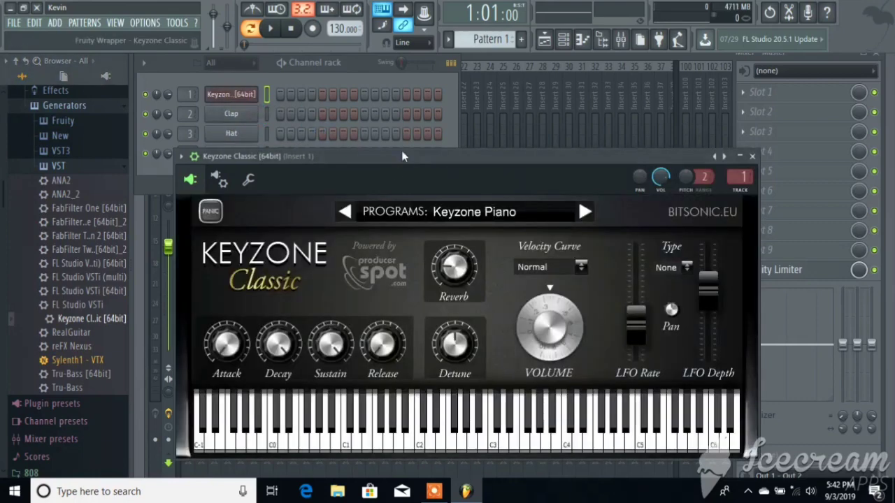
{"action": "left_click_drag", "start_coordinate": [401, 150], "coordinate": [346, 63]}
{"action": "left_click", "coordinate": [529, 125]}
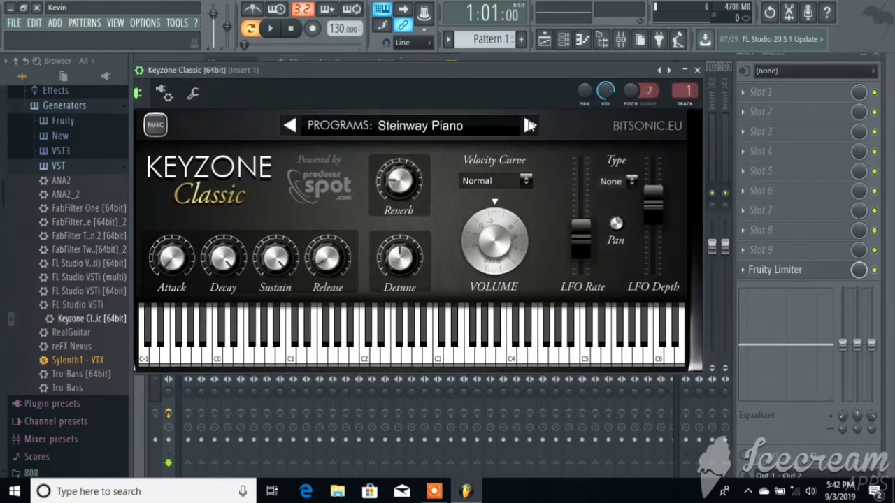
- Open the playlist and the Keyzone Classic piano roll, maximizing each of them
{"action": "left_click", "coordinate": [545, 42]}
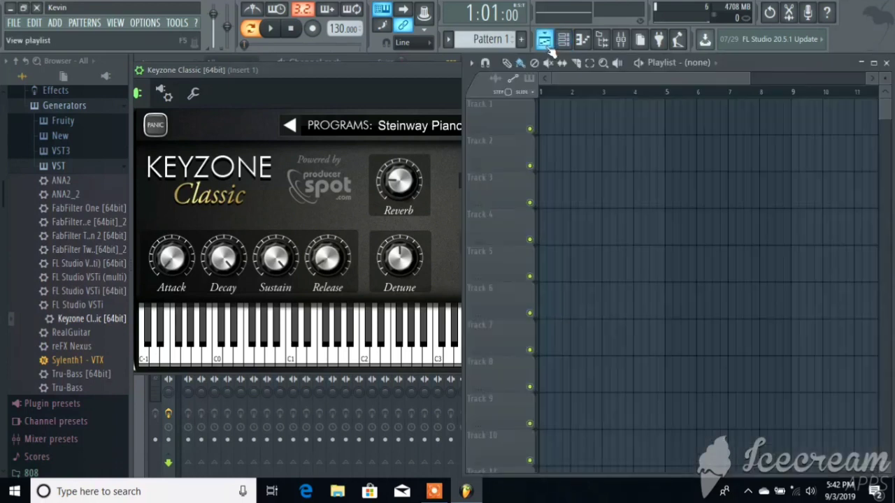
{"action": "left_click", "coordinate": [873, 62]}
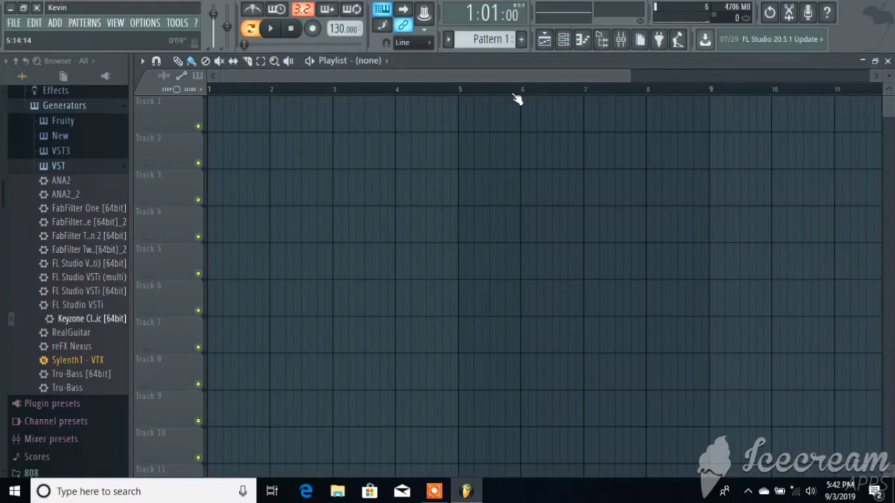
{"action": "left_click", "coordinate": [589, 45]}
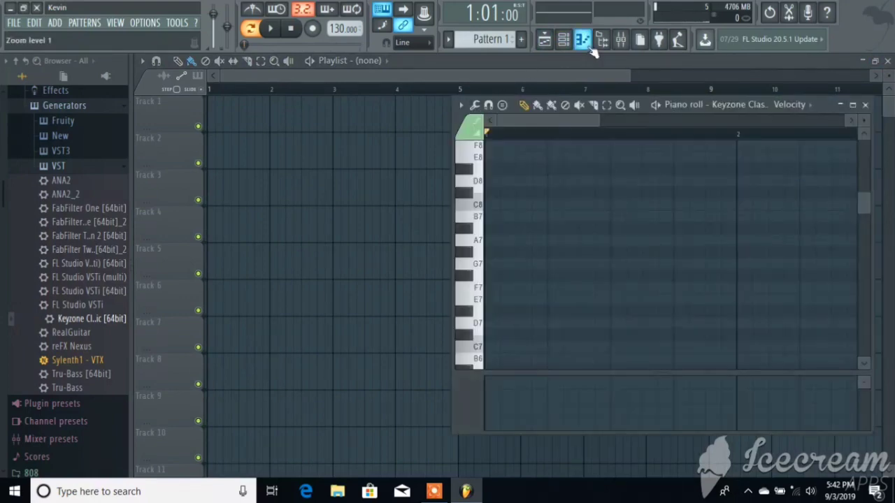
{"action": "left_click", "coordinate": [864, 102]}
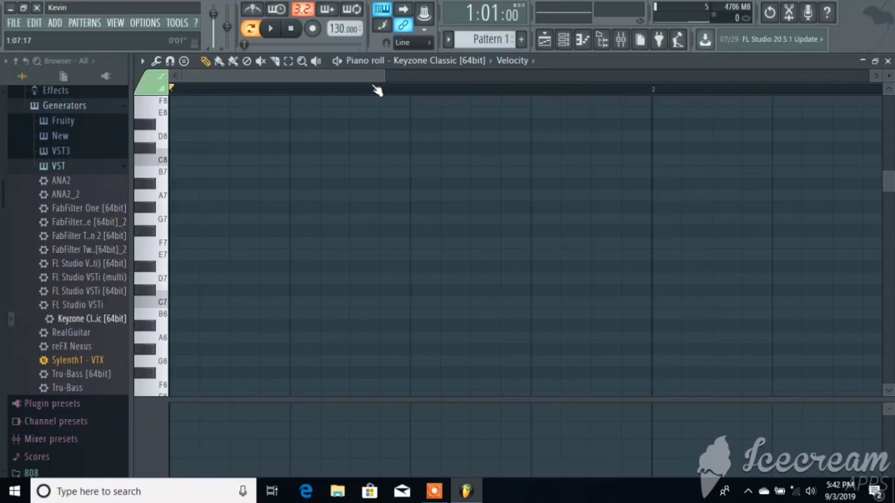
- Stamp a Major chord rooted on G7 at the start of bar 1 in the piano roll
{"action": "left_click", "coordinate": [143, 60]}
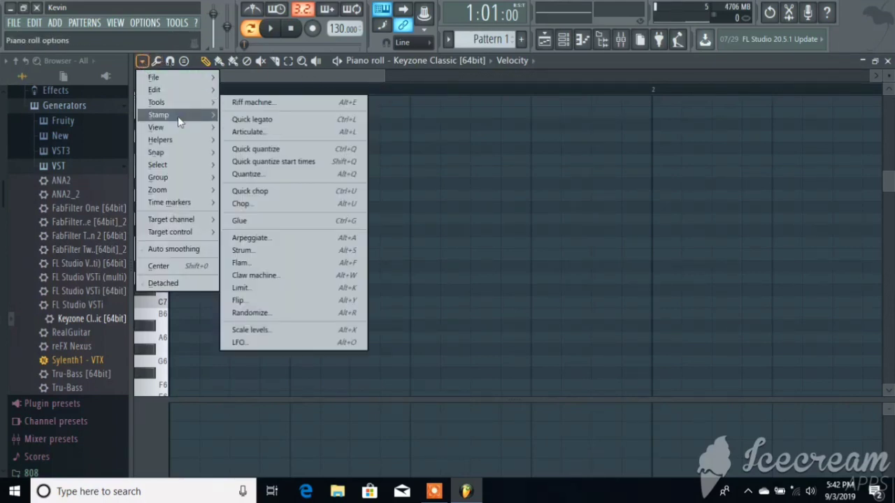
{"action": "mouse_move", "coordinate": [178, 118]}
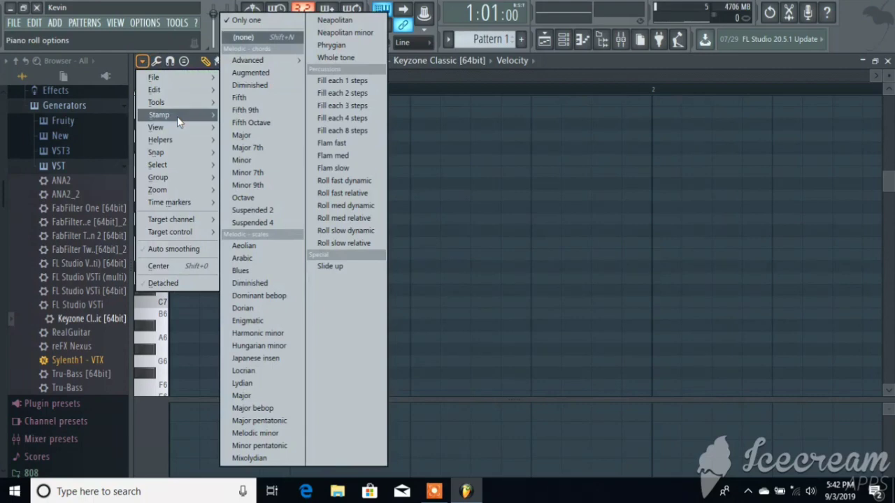
{"action": "left_click", "coordinate": [278, 141]}
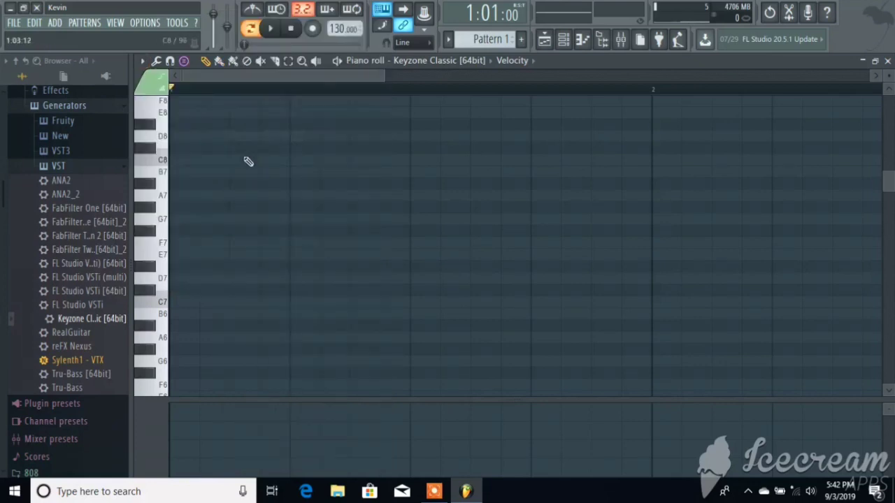
{"action": "left_click", "coordinate": [176, 221]}
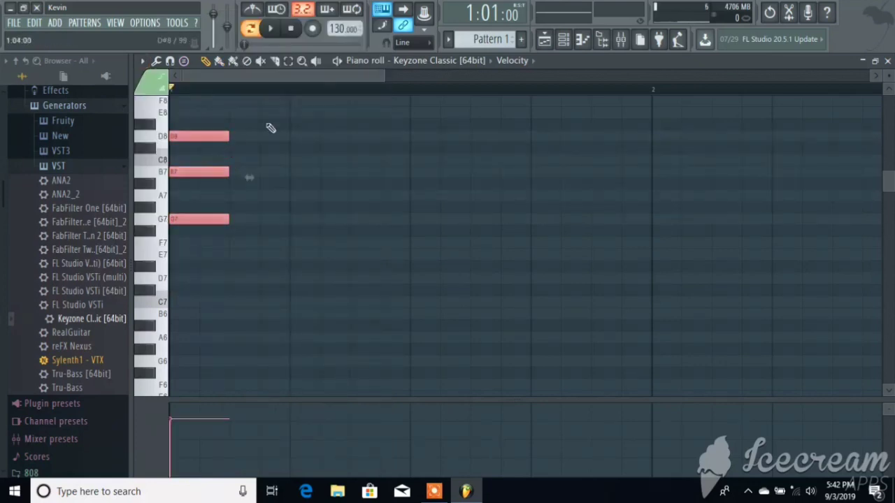
- Lengthen the stamped G7 chord to one full bar and play it back
{"action": "left_click_drag", "start_coordinate": [385, 77], "coordinate": [607, 78]}
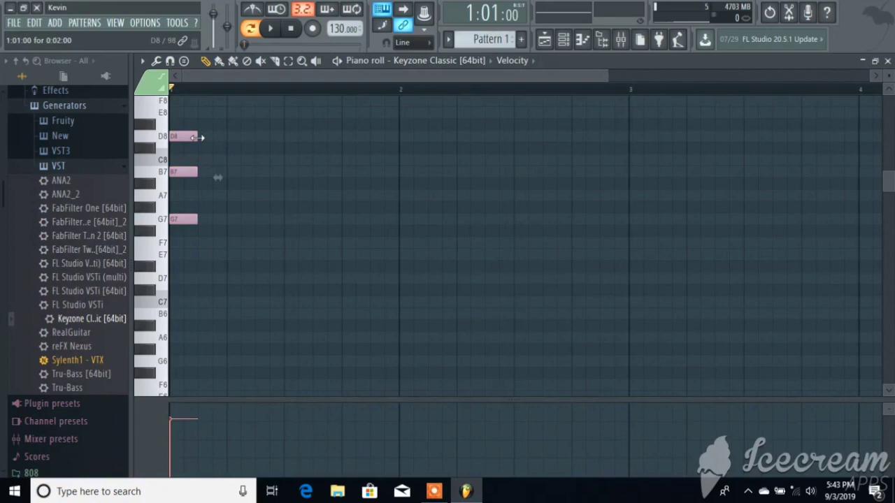
{"action": "left_click_drag", "start_coordinate": [198, 137], "coordinate": [402, 128]}
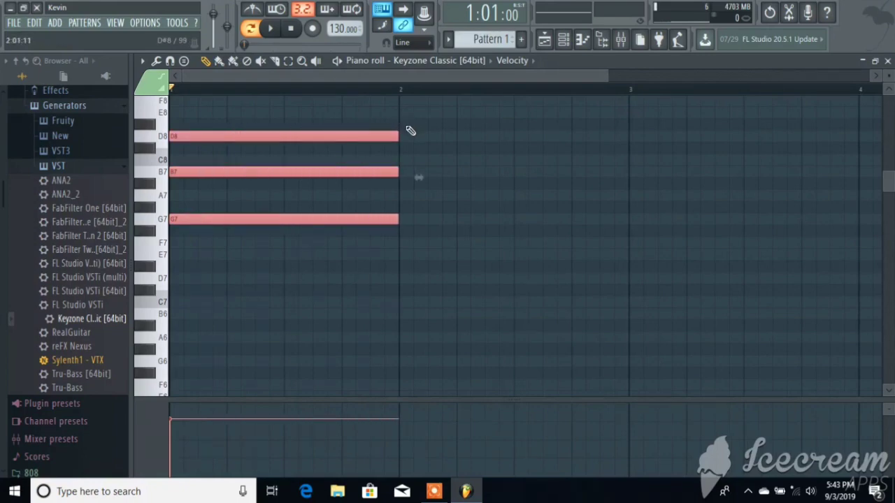
{"action": "key", "text": "space"}
{"action": "key", "text": "space"}
- Transpose the chord down two octaves so its root sits on G5, playing it back to check the pitch
{"action": "scroll", "coordinate": [273, 152], "scroll_direction": "down", "scroll_amount": 5}
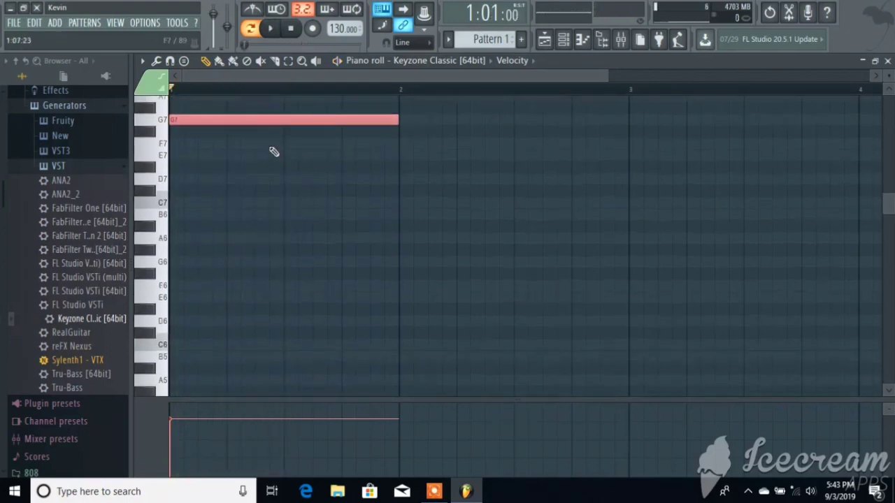
{"action": "left_click_drag", "start_coordinate": [203, 116], "coordinate": [176, 252]}
{"action": "key", "text": "space"}
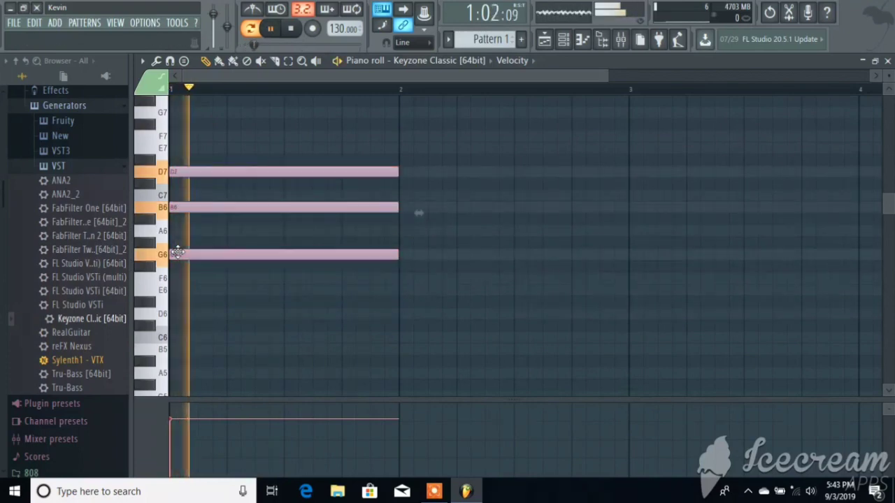
{"action": "key", "text": "space"}
{"action": "scroll", "coordinate": [194, 198], "scroll_direction": "down", "scroll_amount": 3}
{"action": "left_click_drag", "start_coordinate": [180, 184], "coordinate": [180, 327]}
{"action": "scroll", "coordinate": [257, 204], "scroll_direction": "down", "scroll_amount": 3}
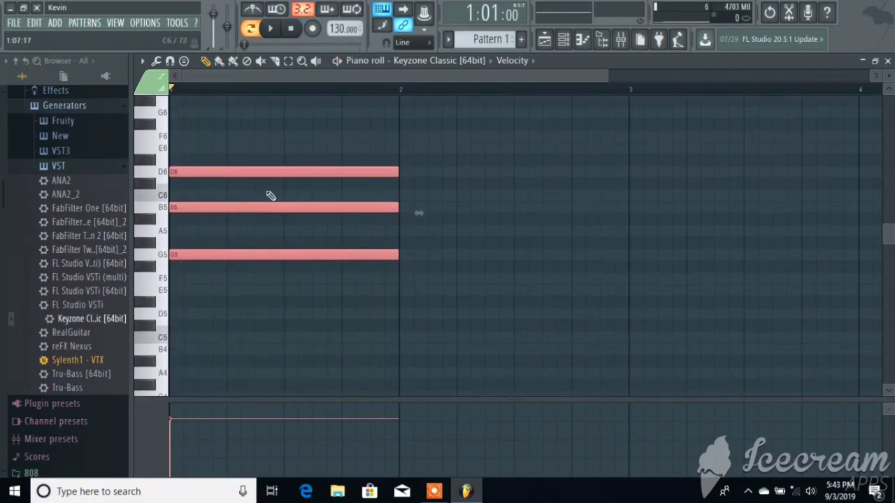
{"action": "key", "text": "space"}
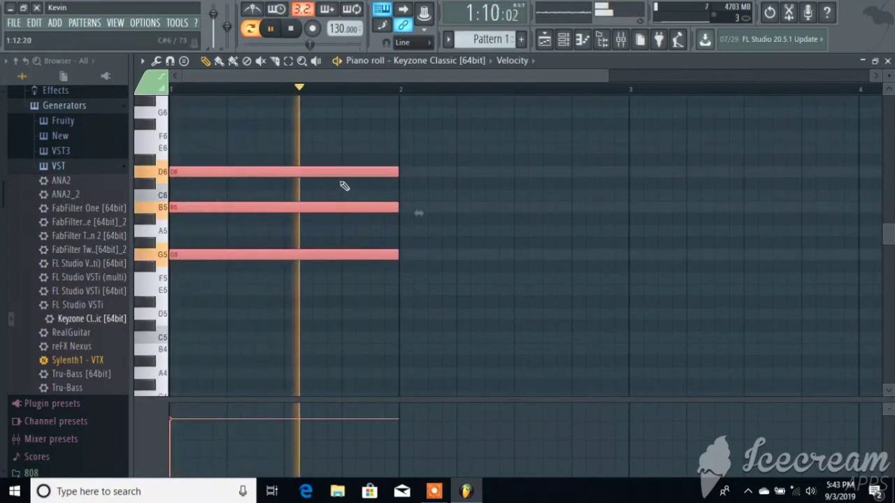
{"action": "key", "text": "space"}
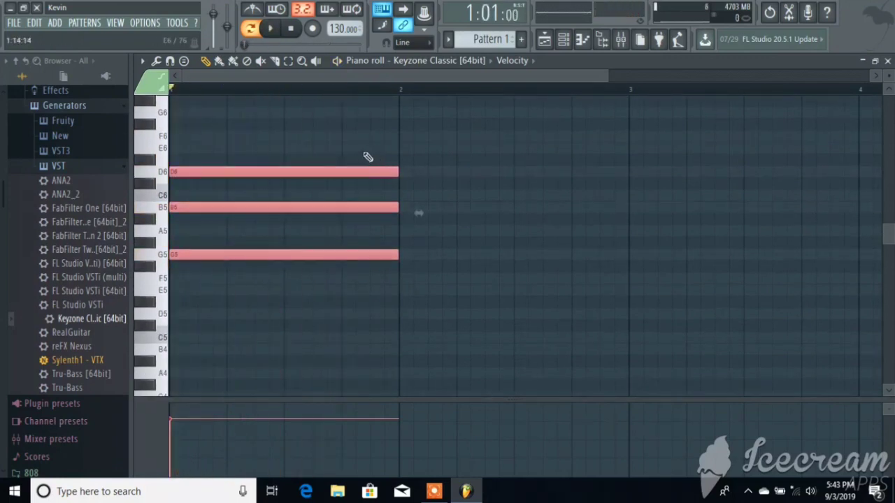
- Lengthen all three notes of the G5 chord to two bars, deselect them and play the chord back
{"action": "key", "text": "ctrl+d"}
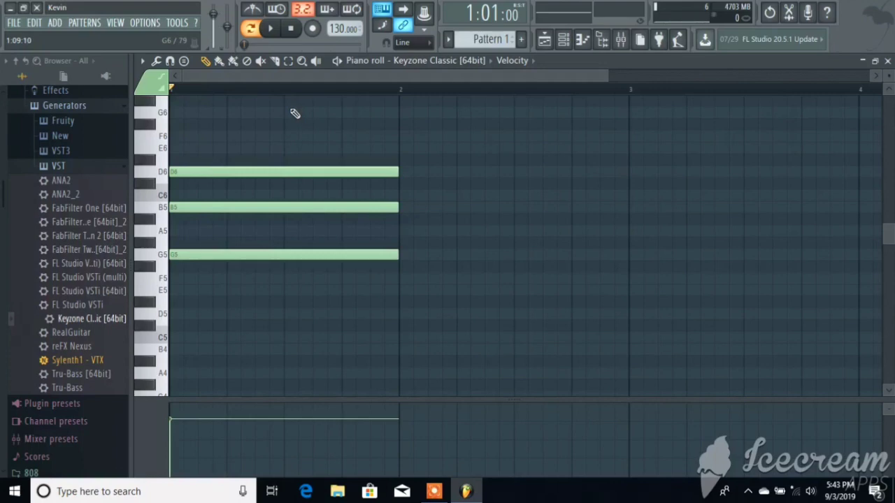
{"action": "left_click", "coordinate": [293, 64]}
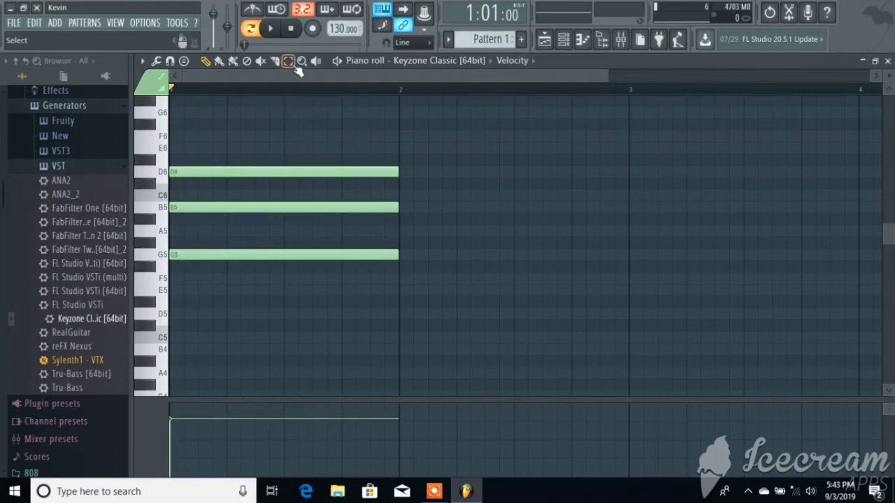
{"action": "left_click_drag", "start_coordinate": [463, 315], "coordinate": [345, 155]}
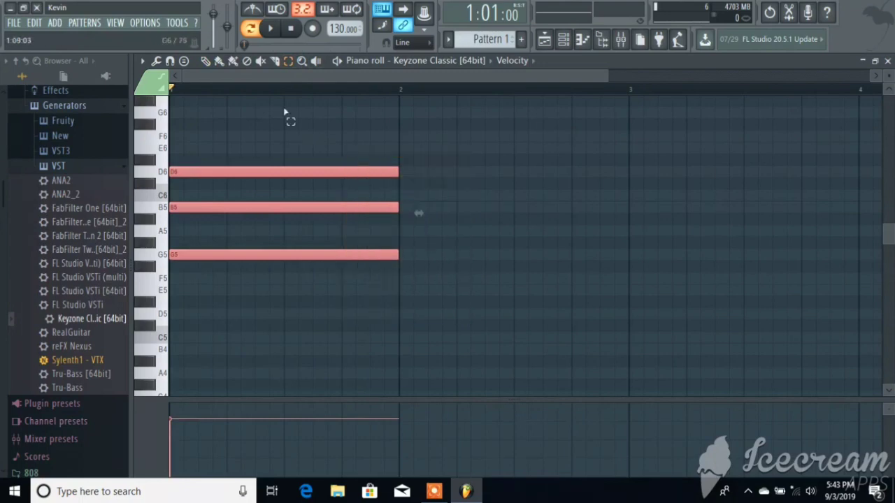
{"action": "left_click", "coordinate": [206, 65]}
{"action": "left_click_drag", "start_coordinate": [396, 172], "coordinate": [624, 173]}
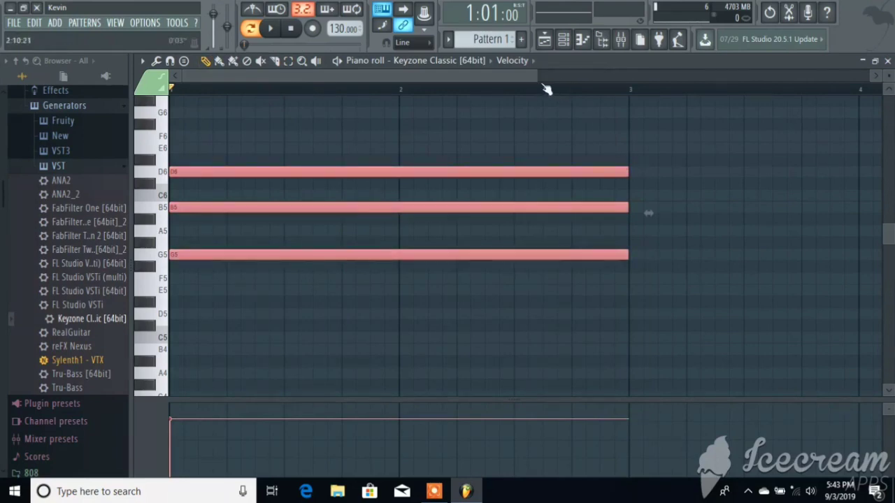
{"action": "left_click_drag", "start_coordinate": [538, 77], "coordinate": [835, 112]}
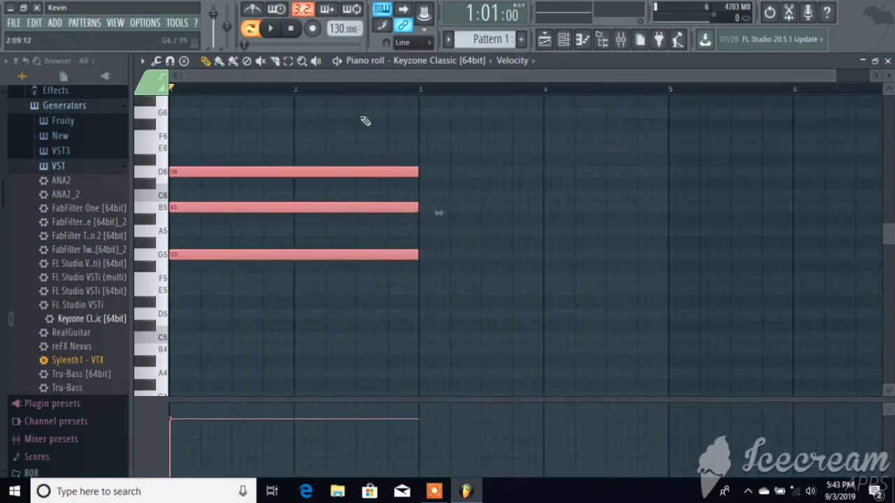
{"action": "key", "text": "ctrl+d"}
{"action": "key", "text": "space"}
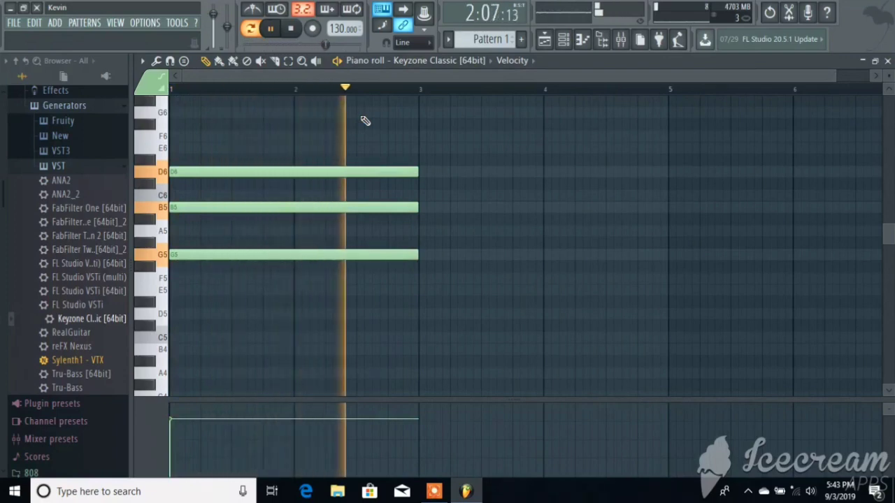
{"action": "key", "text": "space"}
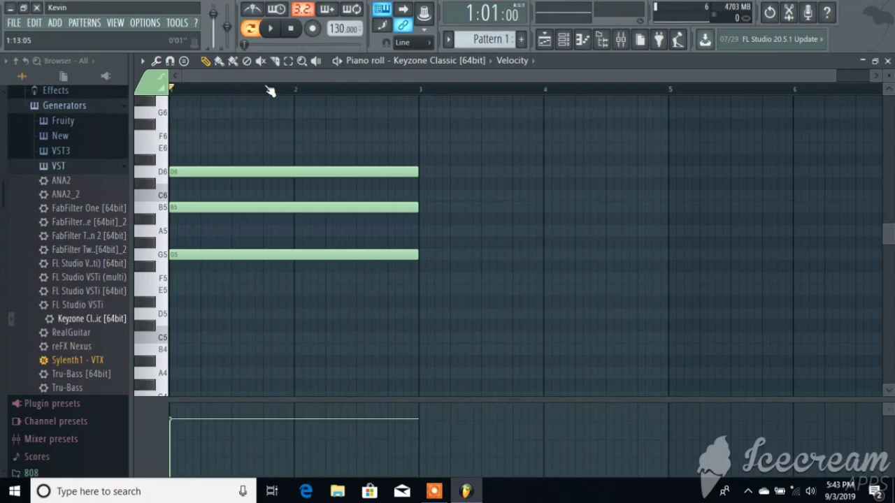
- Stamp a two-bar Major chord rooted on D5 at the start of bar 3, deselect it and play the progression
{"action": "left_click", "coordinate": [142, 62]}
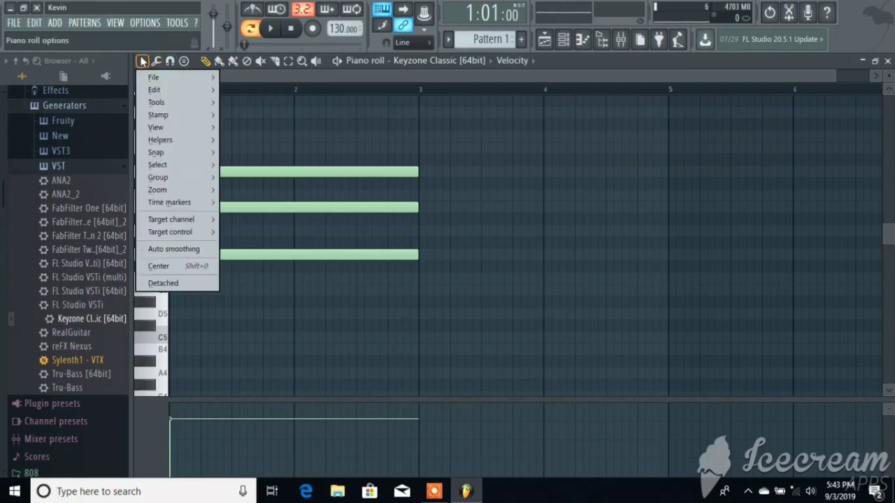
{"action": "mouse_move", "coordinate": [173, 118]}
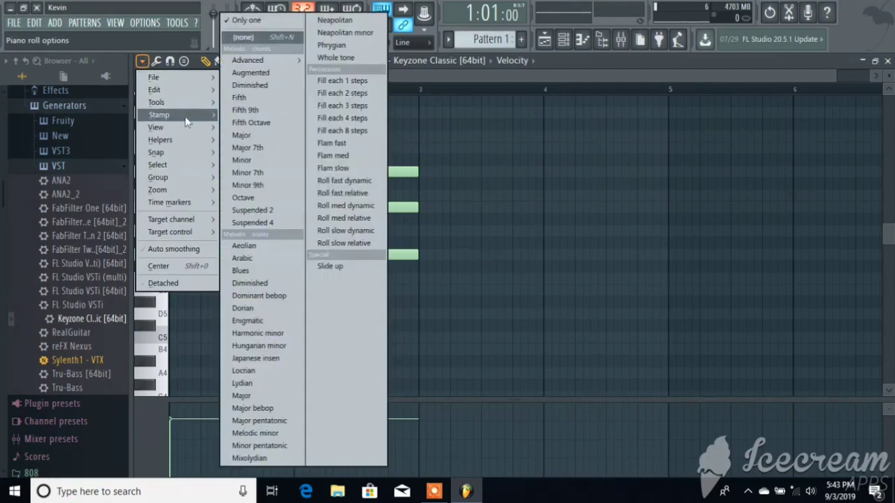
{"action": "left_click", "coordinate": [243, 135]}
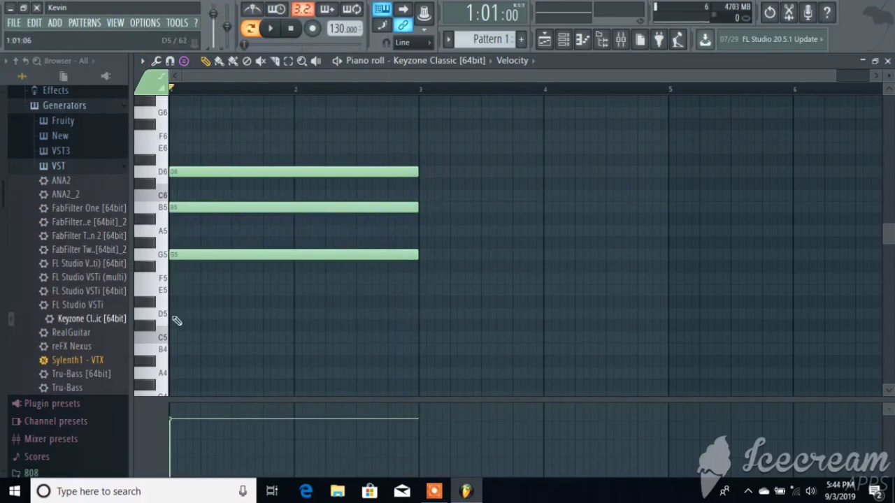
{"action": "left_click", "coordinate": [423, 314]}
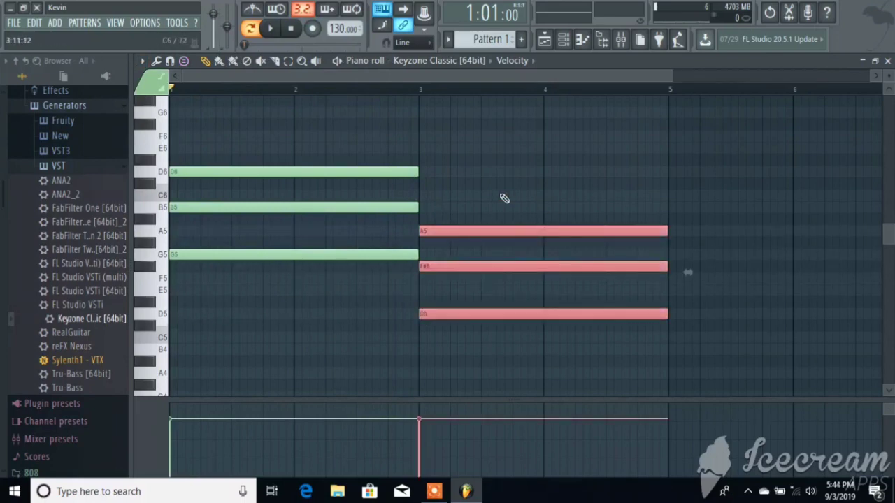
{"action": "key", "text": "ctrl+d"}
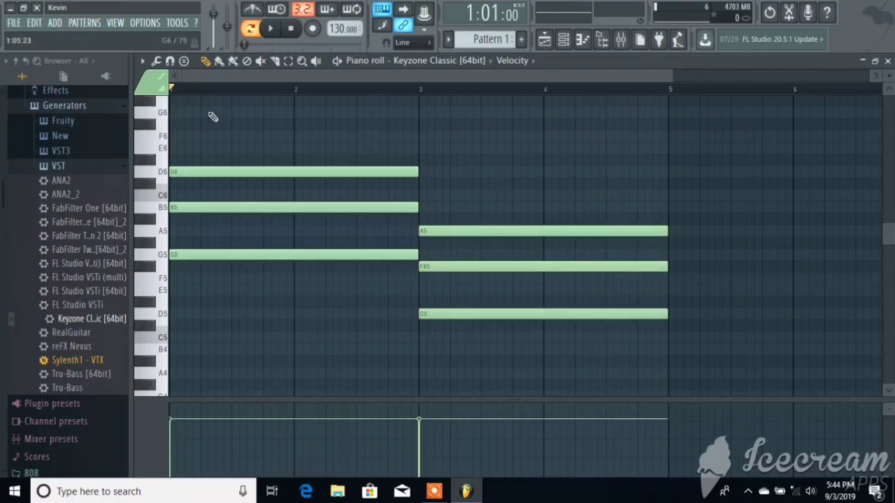
{"action": "key", "text": "space"}
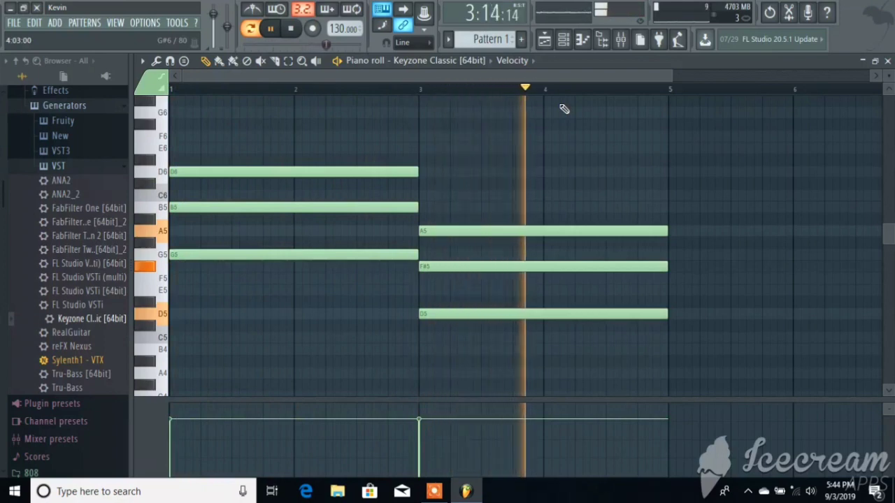
{"action": "key", "text": "space"}
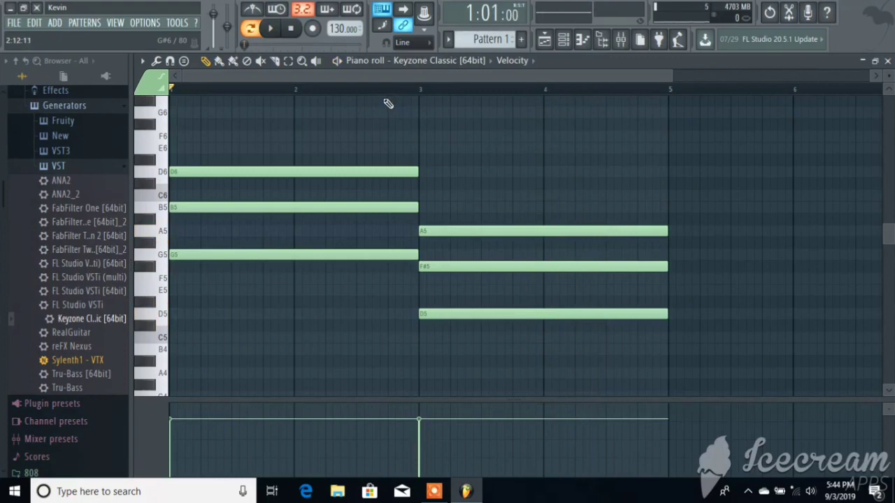
- Stamp a two-bar Minor chord rooted on E5 at the start of bar 5
{"action": "left_click", "coordinate": [288, 63]}
{"action": "left_click", "coordinate": [142, 62]}
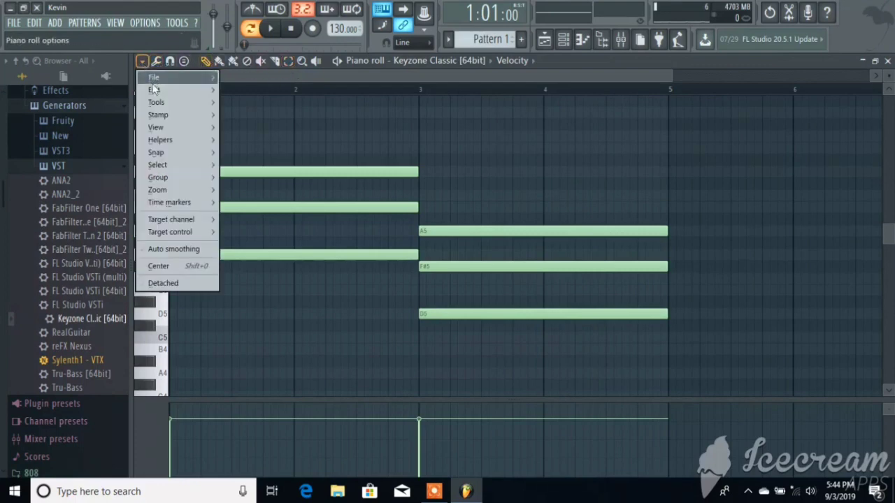
{"action": "mouse_move", "coordinate": [165, 117]}
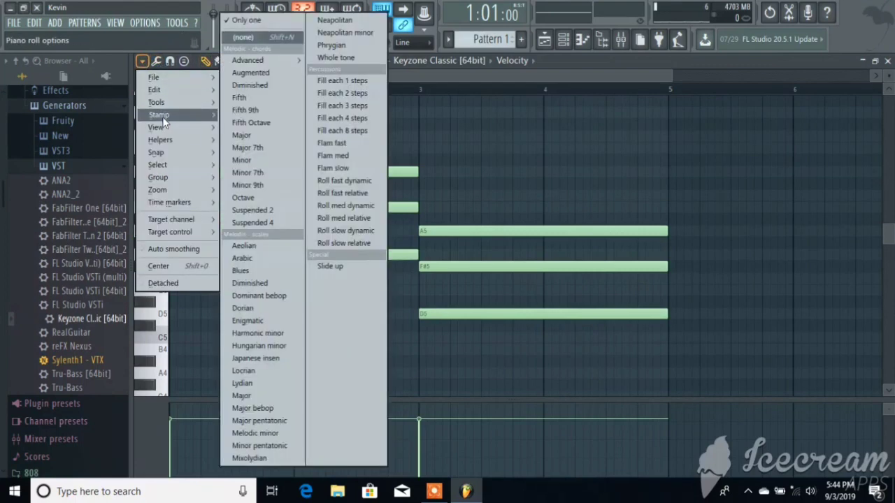
{"action": "left_click", "coordinate": [271, 163]}
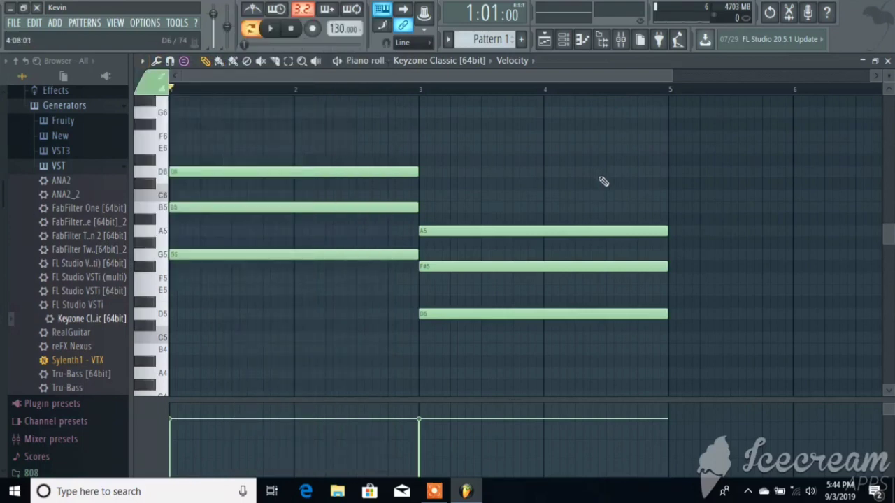
{"action": "left_click", "coordinate": [669, 289]}
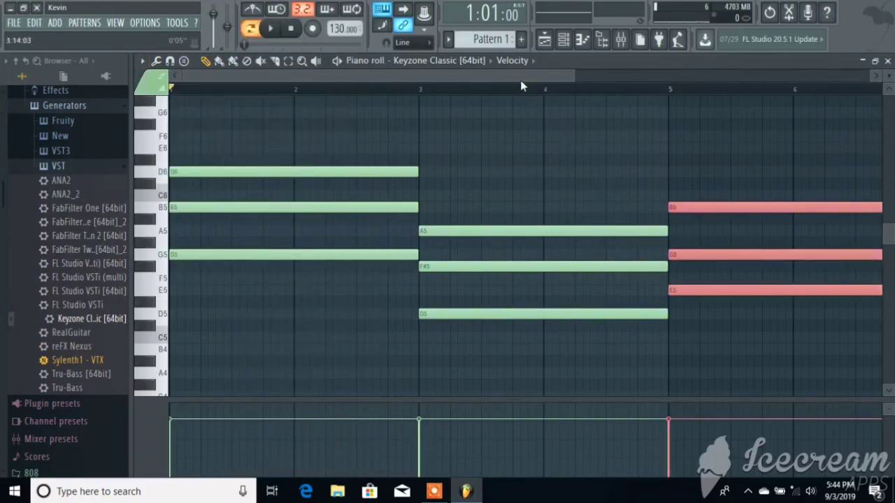
- Stamp a two-bar Major chord rooted on C5 at the start of bar 7
{"action": "left_click_drag", "start_coordinate": [520, 80], "coordinate": [767, 83]}
{"action": "left_click", "coordinate": [142, 61]}
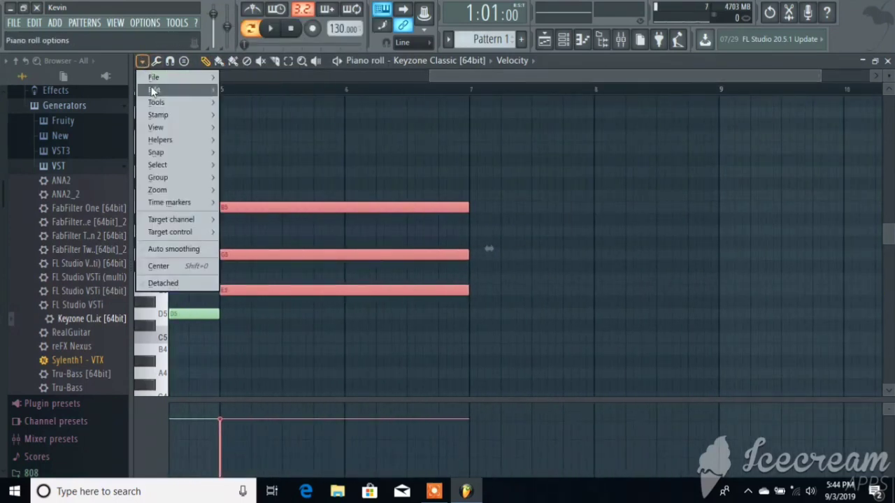
{"action": "mouse_move", "coordinate": [164, 112]}
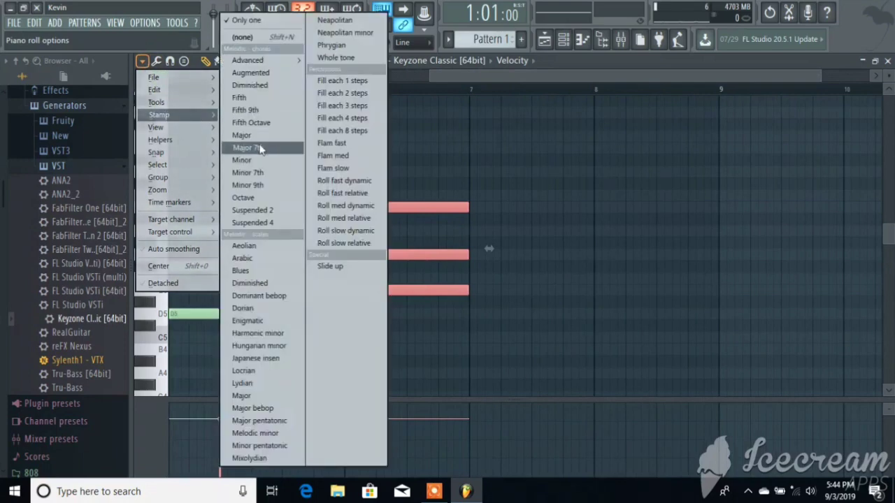
{"action": "left_click", "coordinate": [255, 136]}
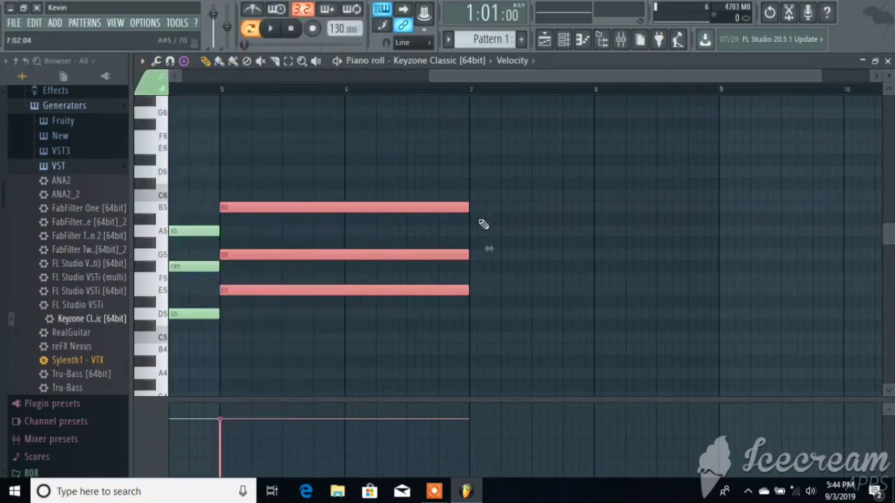
{"action": "left_click", "coordinate": [469, 340]}
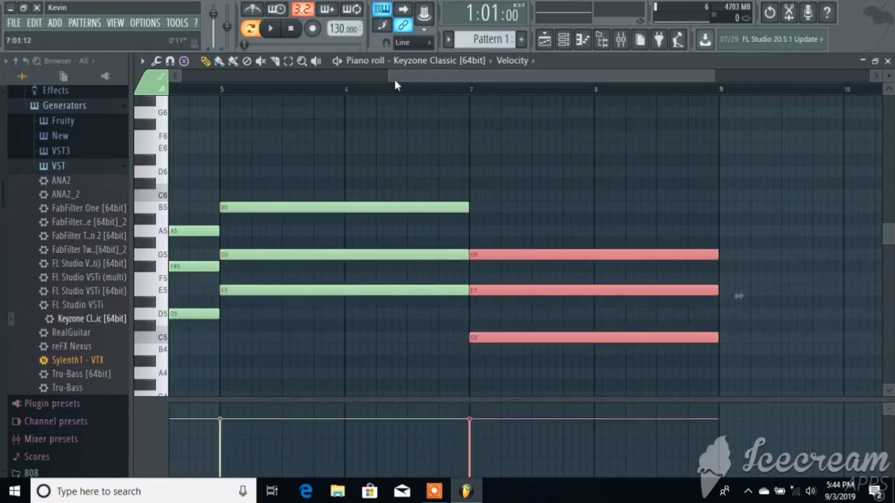
- Deselect the C5 chord and play back the whole four-chord progression
{"action": "left_click_drag", "start_coordinate": [384, 79], "coordinate": [180, 79]}
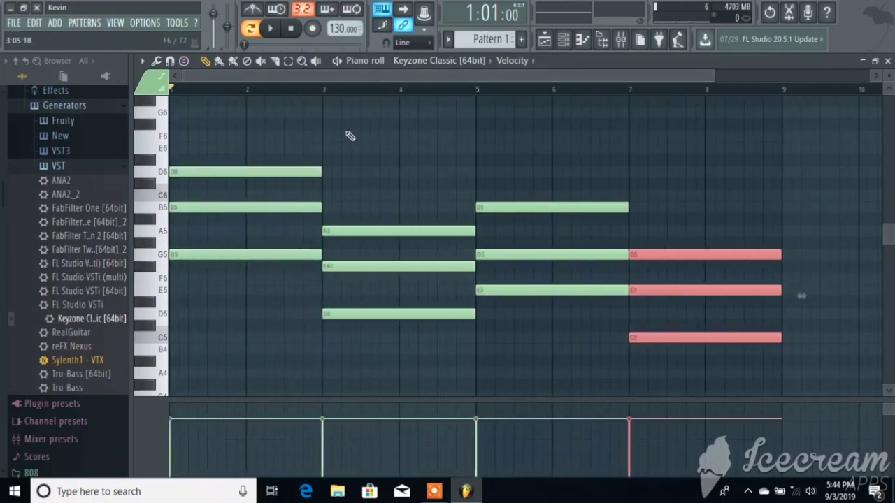
{"action": "key", "text": "space"}
{"action": "left_click", "coordinate": [370, 147]}
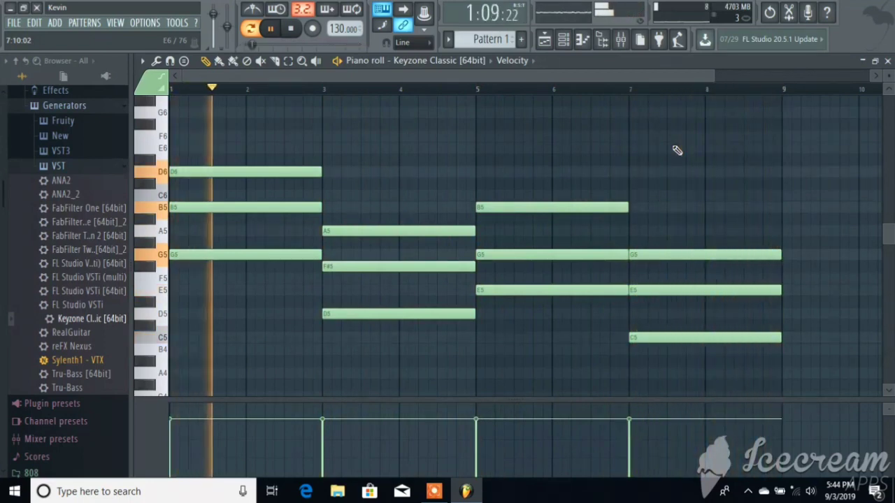
{"action": "key", "text": "space"}
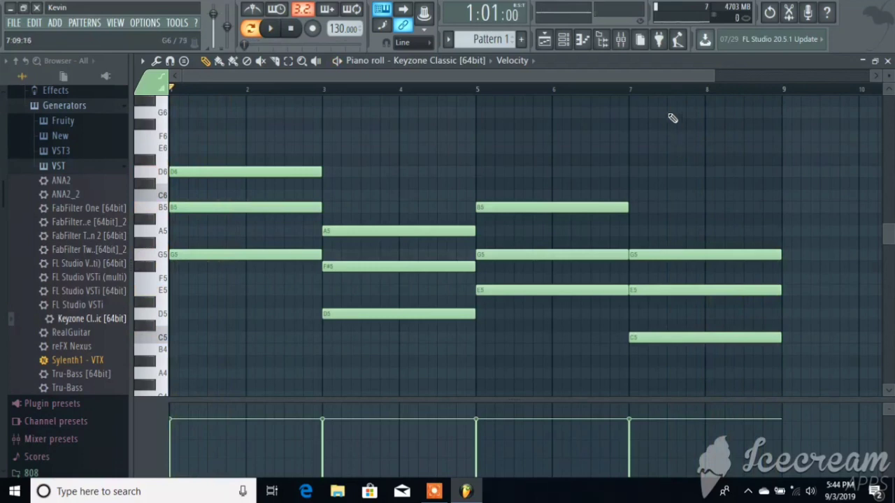
- Place Pattern 1 on Track 1 of the playlist at bar 1 and play it back
{"action": "left_click", "coordinate": [544, 39]}
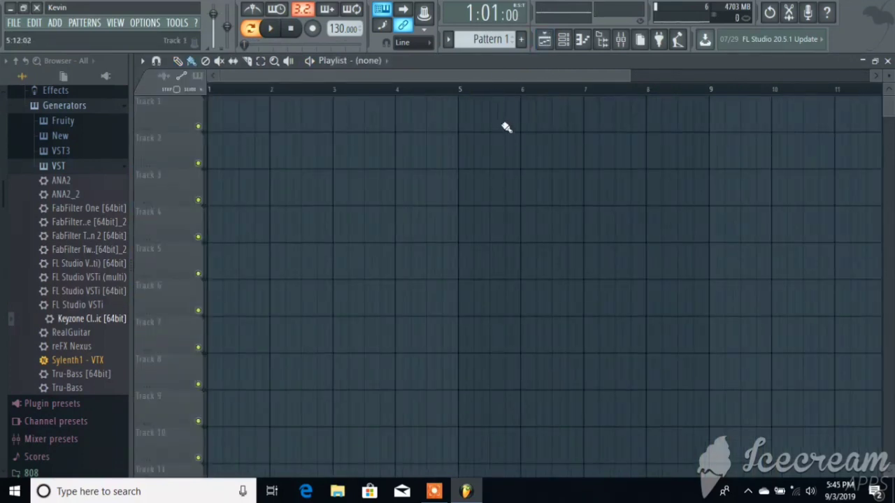
{"action": "left_click", "coordinate": [213, 123]}
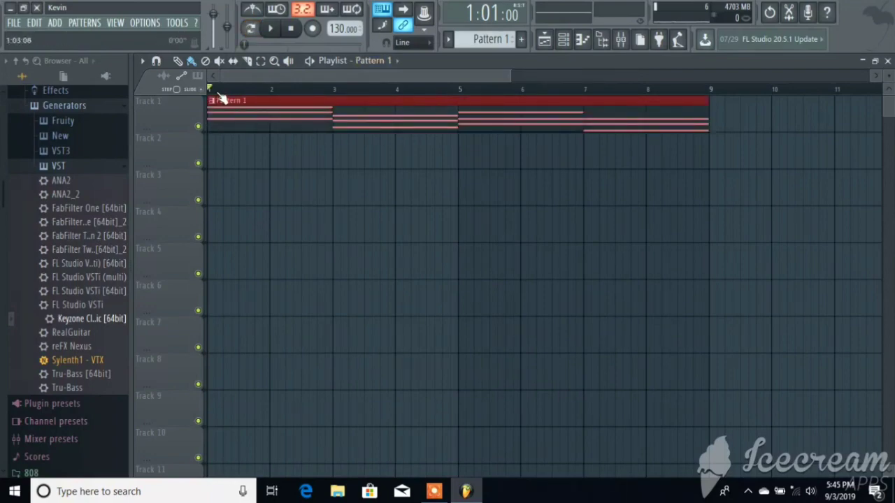
{"action": "key", "text": "space"}
{"action": "scroll", "coordinate": [609, 82], "scroll_direction": "down", "scroll_amount": 3}
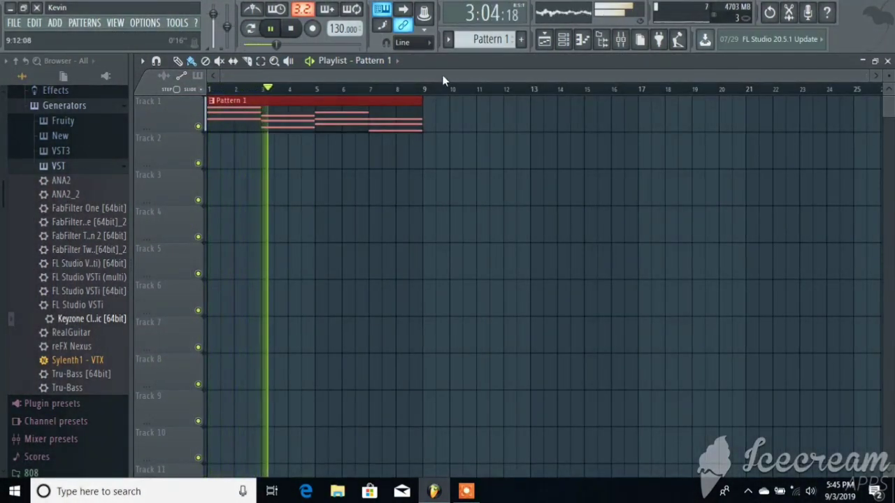
{"action": "key", "text": "space"}
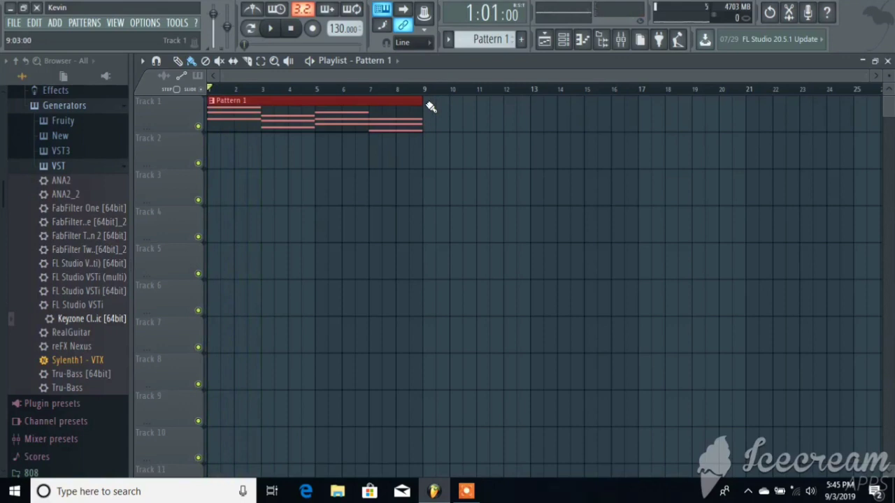
- Duplicate the Pattern 1 clip four times end to end on Track 1, filling it up to bar 41, and play the arrangement
{"action": "left_click", "coordinate": [142, 60]}
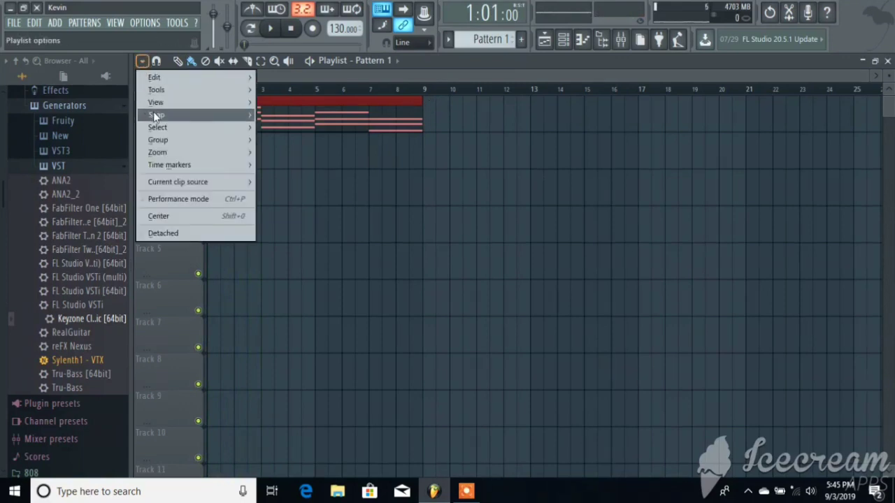
{"action": "mouse_move", "coordinate": [188, 77]}
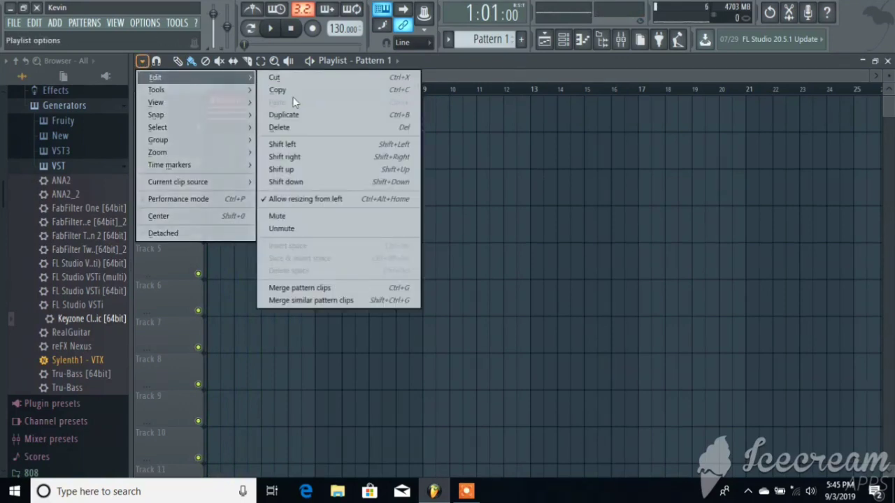
{"action": "left_click", "coordinate": [405, 90]}
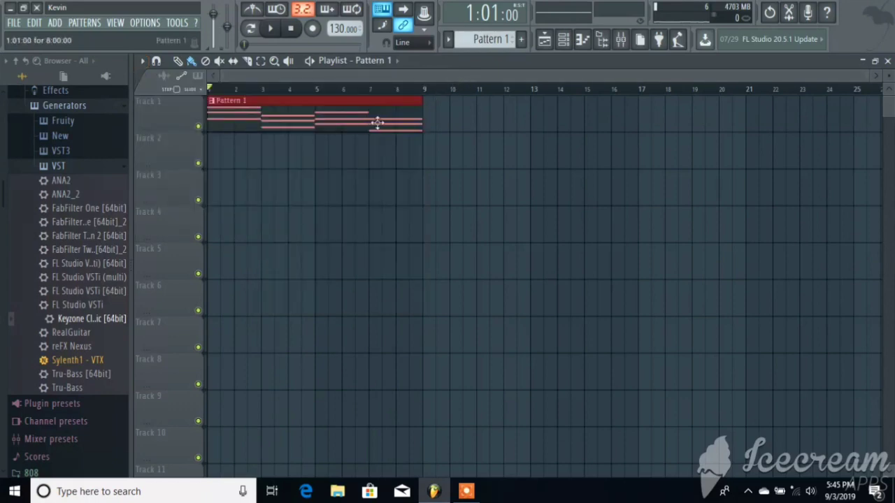
{"action": "key", "text": "ctrl+b"}
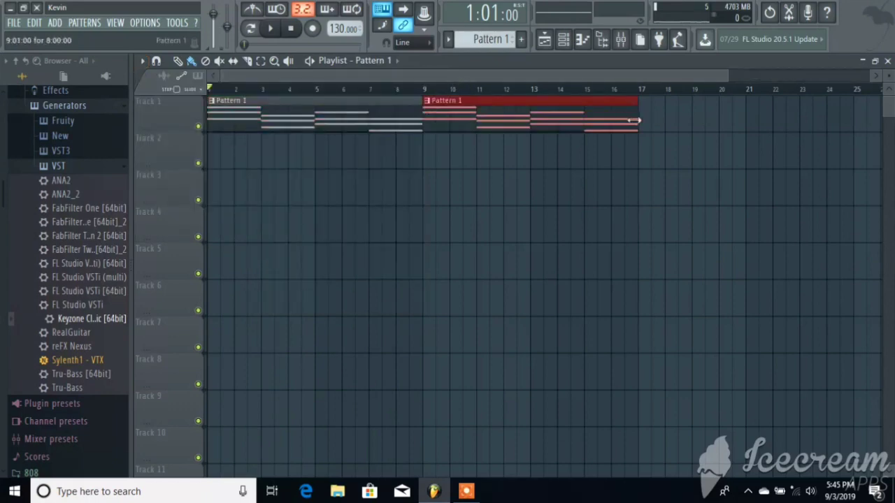
{"action": "key", "text": "ctrl+b"}
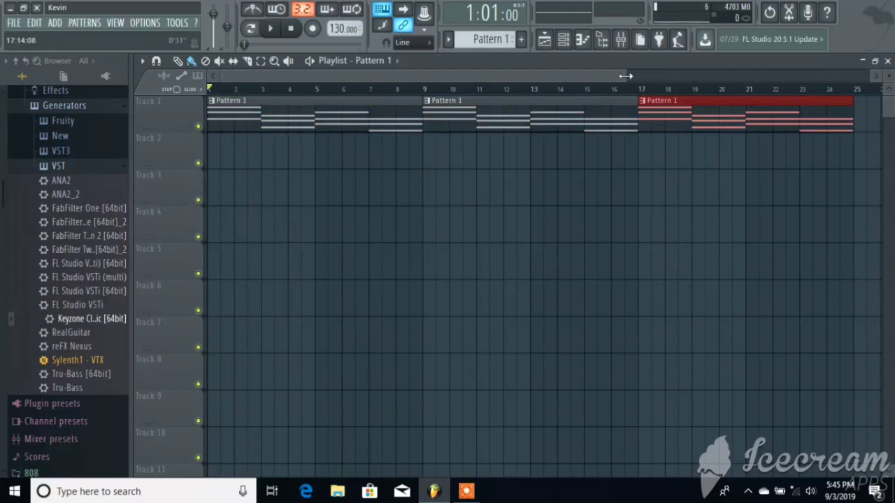
{"action": "left_click_drag", "start_coordinate": [625, 76], "coordinate": [740, 77]}
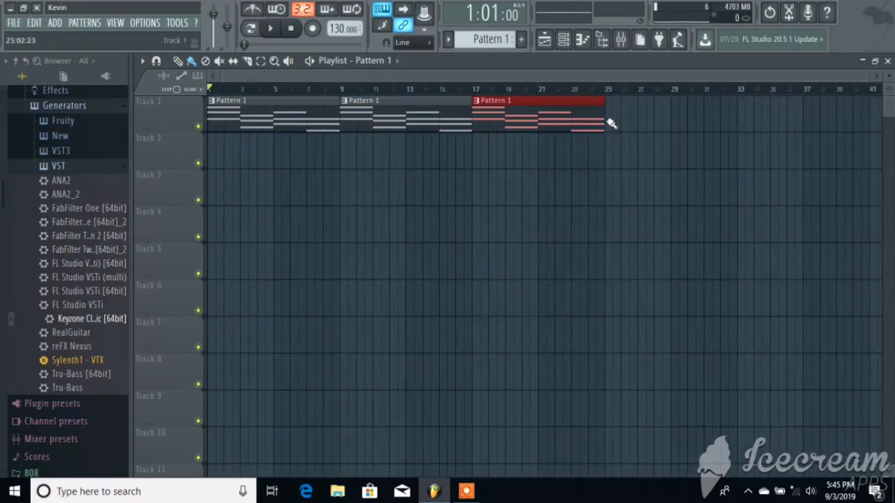
{"action": "key", "text": "ctrl+b"}
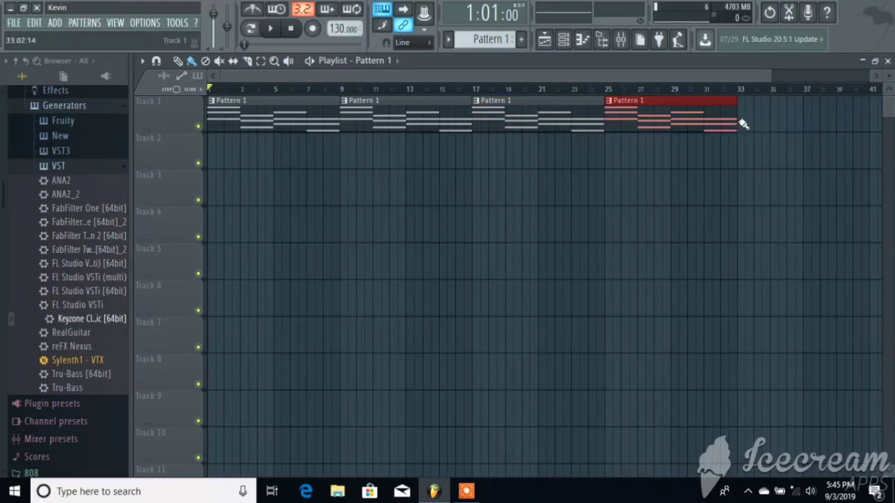
{"action": "key", "text": "ctrl+b"}
{"action": "key", "text": "space"}
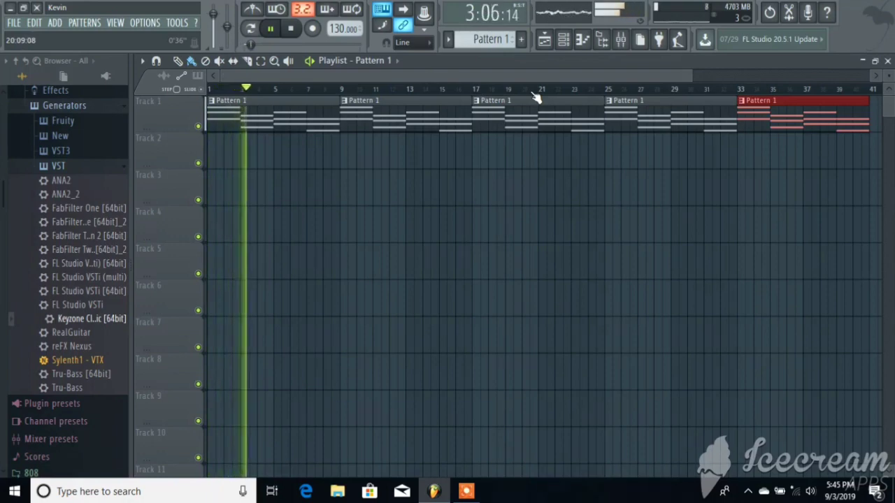
{"action": "key", "text": "space"}
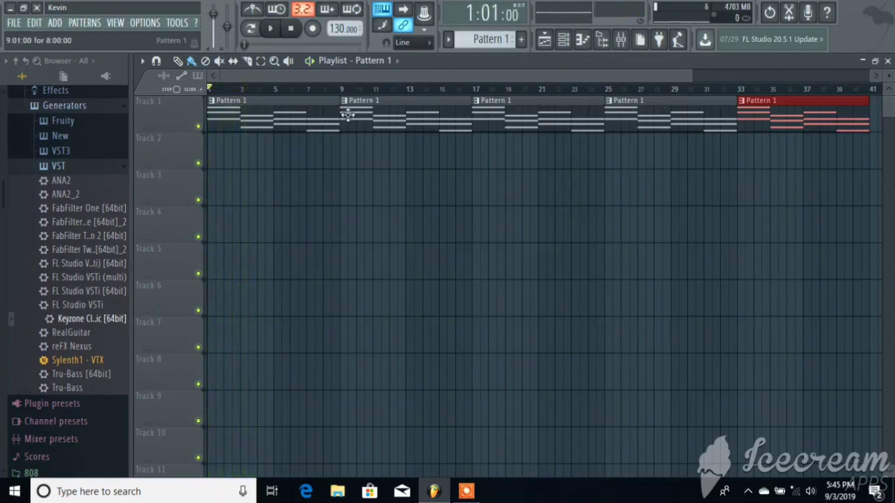
- Open Pattern 1 in the piano roll and shorten the three notes of the first chord to half a bar
{"action": "double_click", "coordinate": [295, 116]}
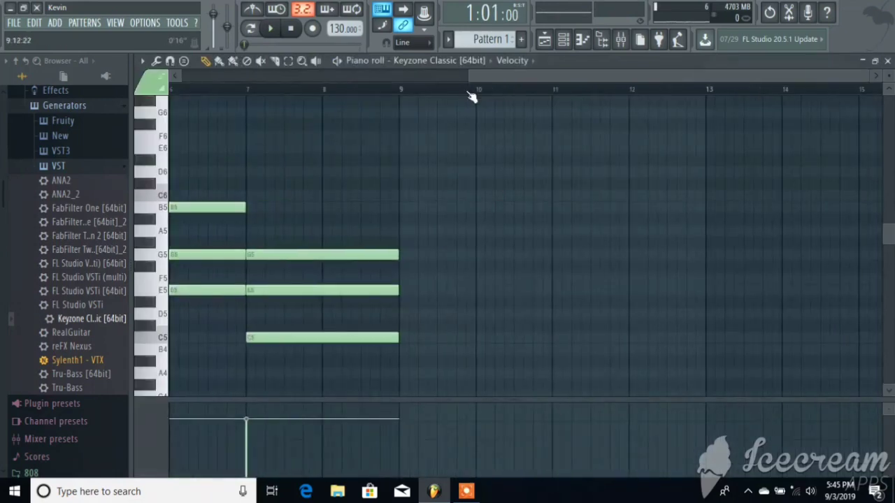
{"action": "left_click", "coordinate": [544, 39]}
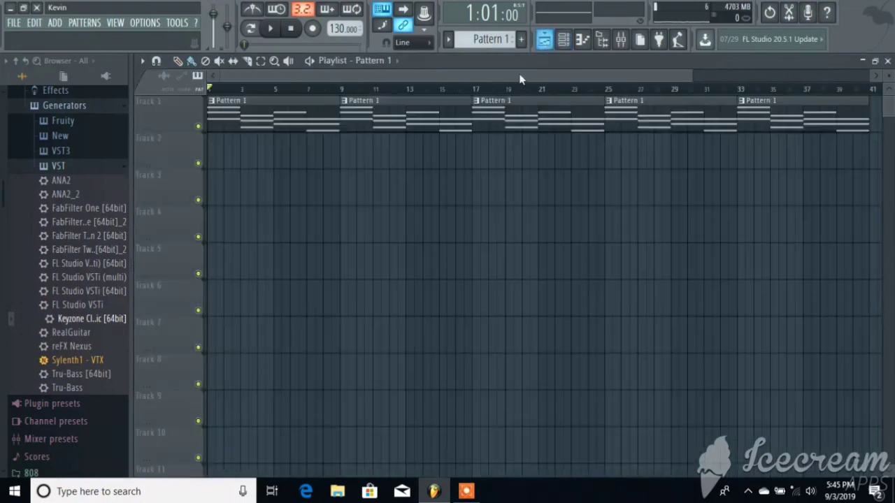
{"action": "double_click", "coordinate": [276, 118]}
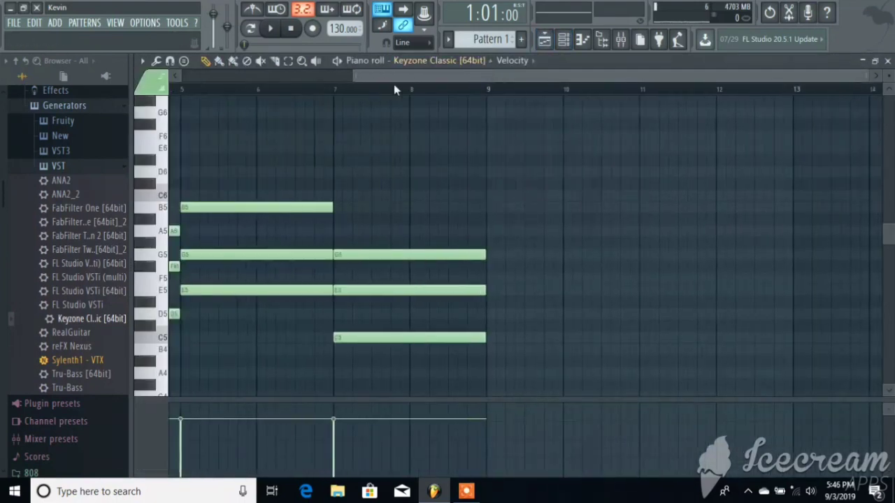
{"action": "left_click", "coordinate": [288, 62]}
{"action": "left_click_drag", "start_coordinate": [221, 130], "coordinate": [236, 288]}
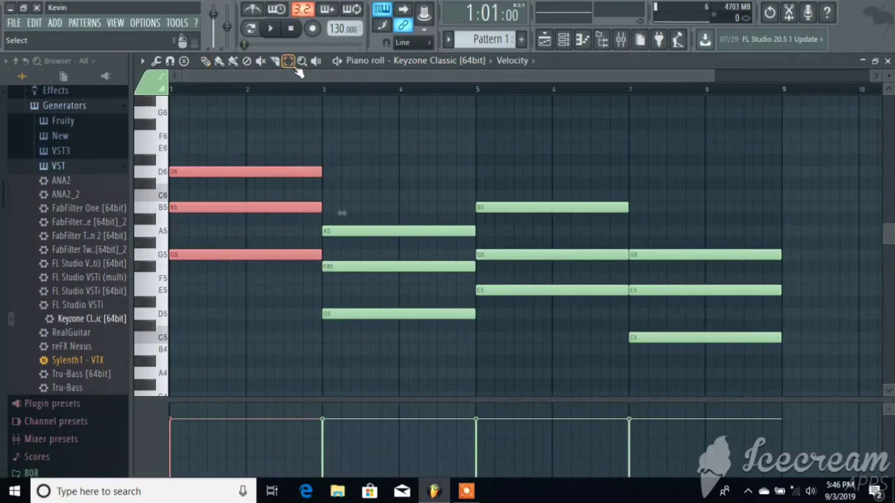
{"action": "left_click", "coordinate": [209, 61]}
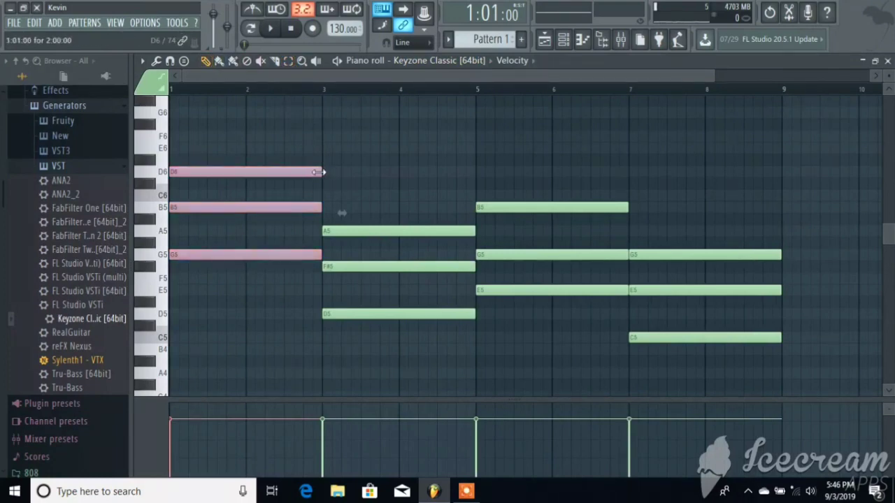
{"action": "left_click_drag", "start_coordinate": [319, 171], "coordinate": [204, 172]}
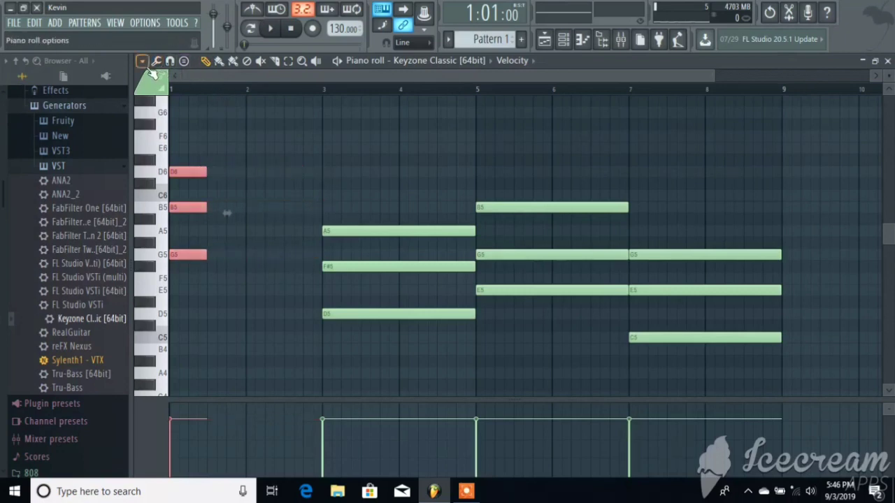
- Copy and paste the half-bar G5 chord, placing the copy directly after the original in the second half of bar 1
{"action": "left_click", "coordinate": [143, 62]}
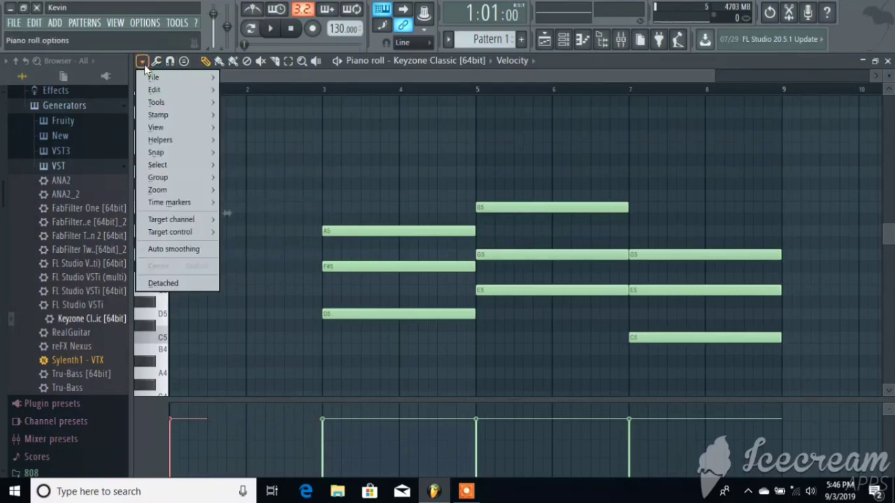
{"action": "mouse_move", "coordinate": [152, 93]}
{"action": "left_click", "coordinate": [239, 103]}
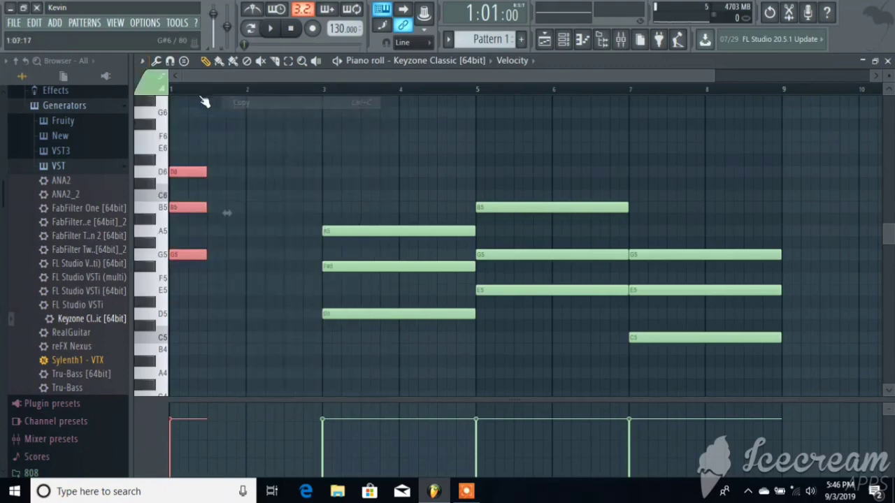
{"action": "left_click", "coordinate": [143, 62]}
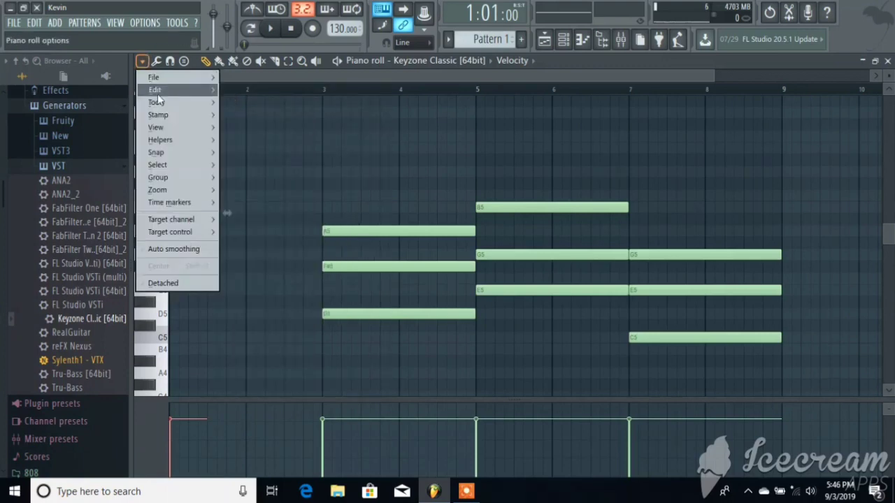
{"action": "mouse_move", "coordinate": [153, 91]}
{"action": "left_click", "coordinate": [272, 114]}
{"action": "left_click_drag", "start_coordinate": [186, 172], "coordinate": [229, 175]}
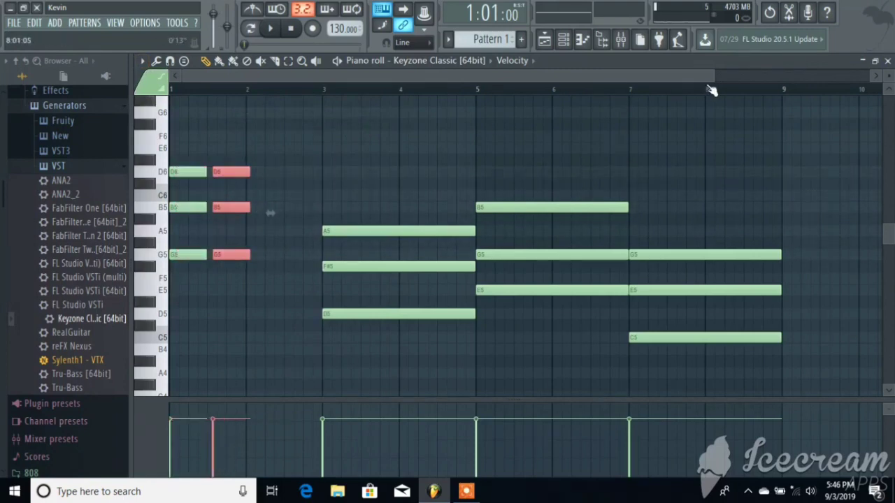
{"action": "left_click_drag", "start_coordinate": [710, 78], "coordinate": [427, 77]}
{"action": "left_click_drag", "start_coordinate": [303, 172], "coordinate": [293, 175]}
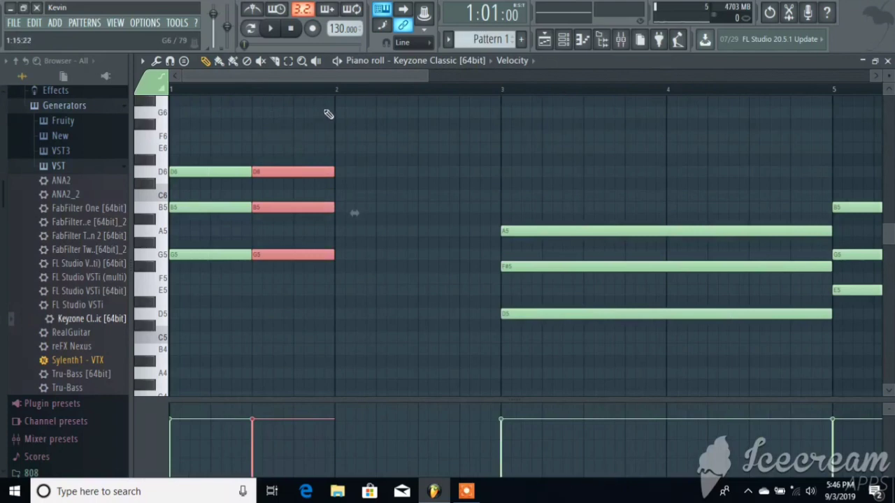
- Copy the half-bar G5, B5, D6 chord across bar 2 and play the repeated chords back
{"action": "left_click_drag", "start_coordinate": [296, 172], "coordinate": [452, 175]}
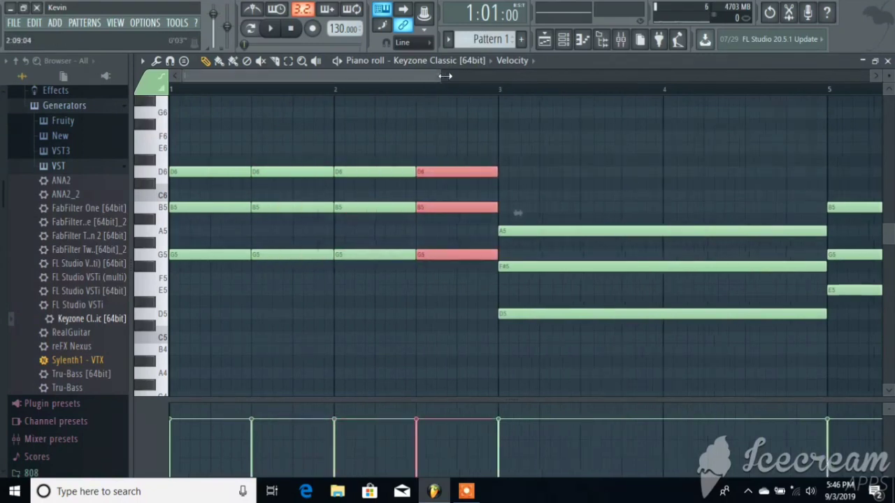
{"action": "left_click_drag", "start_coordinate": [425, 78], "coordinate": [613, 91]}
{"action": "key", "text": "space"}
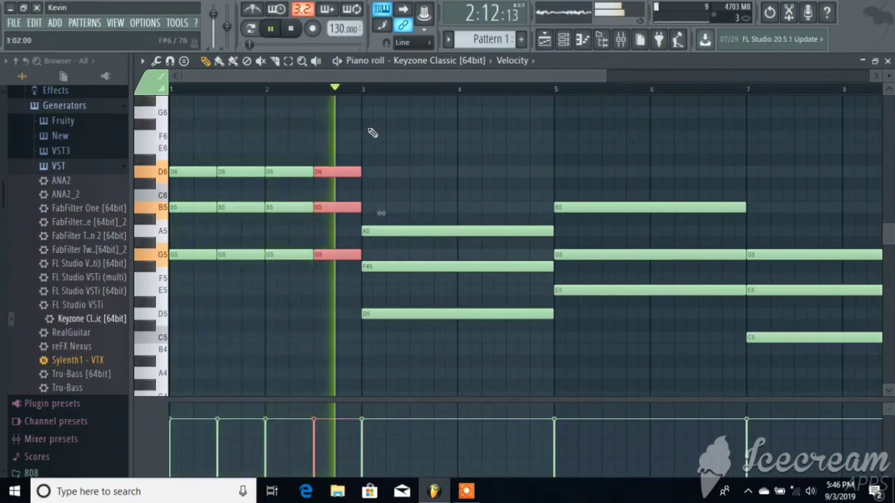
{"action": "key", "text": "space"}
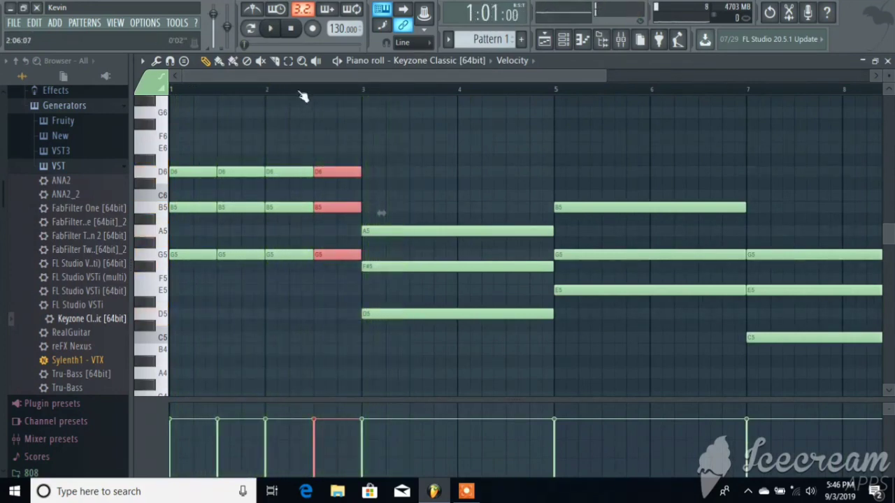
- Shorten the three notes of the D5, F#5, A5 chord at bar 3 to half a bar
{"action": "scroll", "coordinate": [416, 136], "scroll_direction": "down", "scroll_amount": 3}
{"action": "left_click_drag", "start_coordinate": [483, 283], "coordinate": [440, 143]}
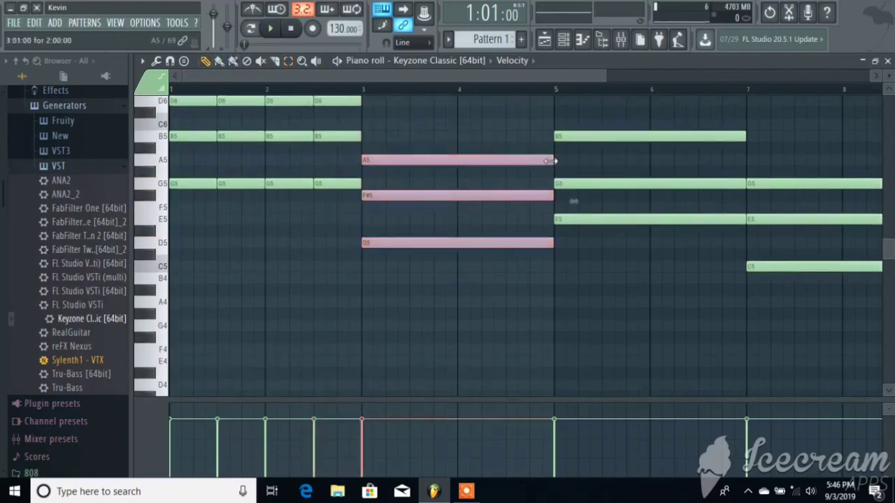
{"action": "left_click_drag", "start_coordinate": [549, 162], "coordinate": [409, 176]}
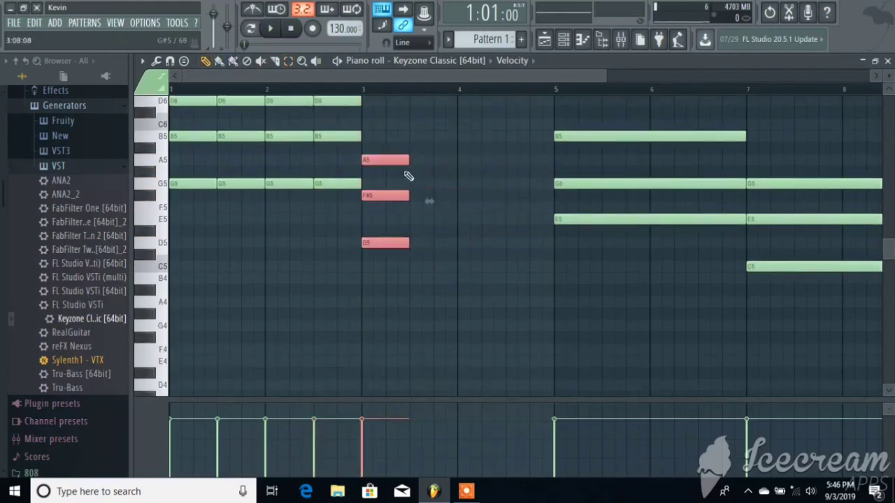
- Paste three copies of the half-bar D5, F#5, A5 chord end to end, filling bars 3 and 4
{"action": "key", "text": "ctrl+v"}
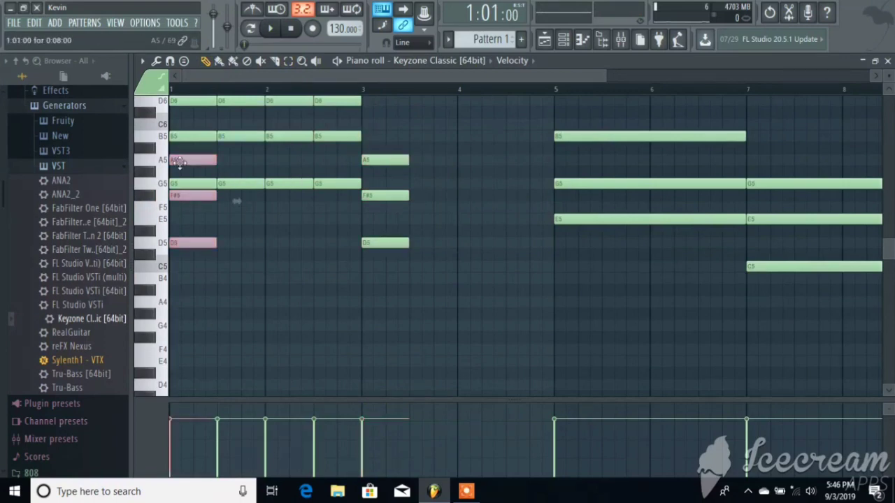
{"action": "left_click_drag", "start_coordinate": [171, 151], "coordinate": [429, 168]}
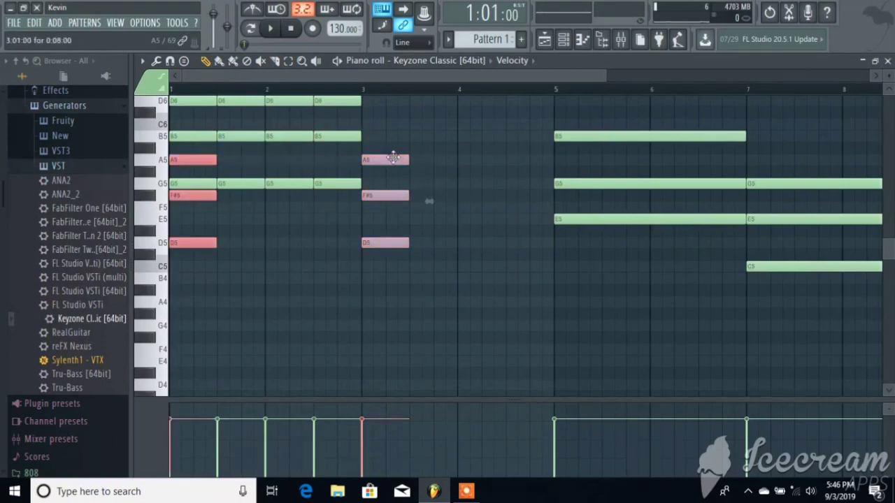
{"action": "left_click", "coordinate": [393, 155], "text": "ctrl"}
{"action": "left_click_drag", "start_coordinate": [195, 160], "coordinate": [433, 162]}
{"action": "key", "text": "ctrl+v"}
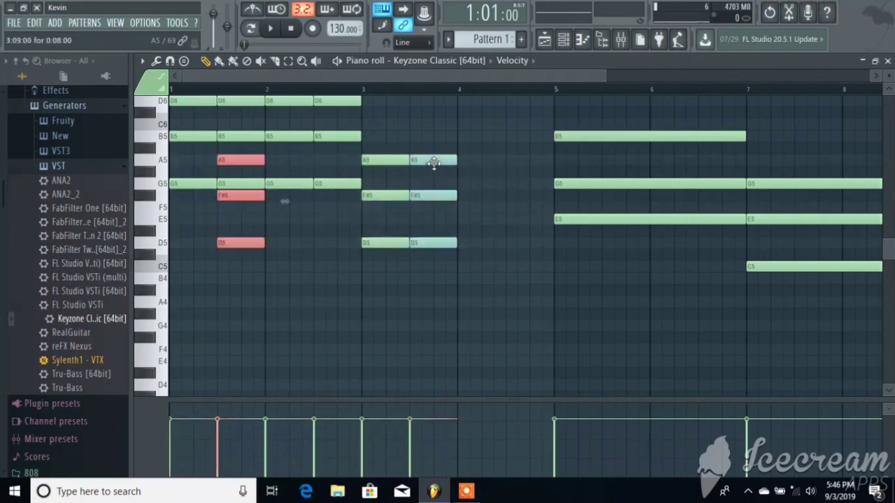
{"action": "left_click_drag", "start_coordinate": [255, 160], "coordinate": [495, 166]}
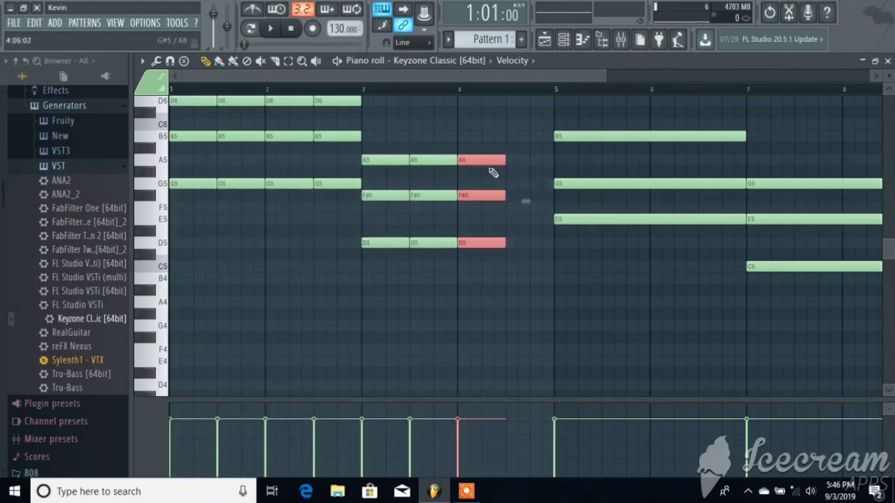
{"action": "key", "text": "ctrl+v"}
{"action": "left_click_drag", "start_coordinate": [250, 160], "coordinate": [539, 172]}
- Shorten the three notes of the E5, G5, B5 chord at bar 5 to half a bar
{"action": "left_click_drag", "start_coordinate": [469, 79], "coordinate": [623, 94]}
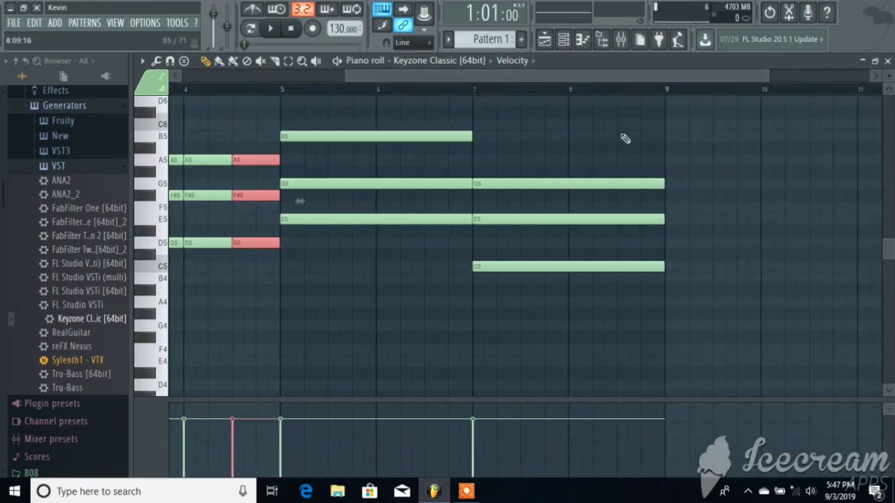
{"action": "left_click_drag", "start_coordinate": [385, 248], "coordinate": [370, 132]}
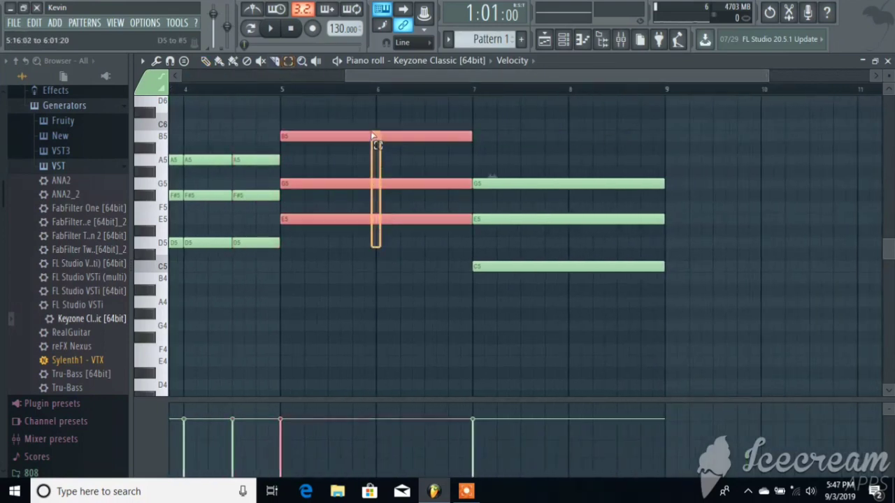
{"action": "left_click", "coordinate": [205, 60]}
{"action": "left_click_drag", "start_coordinate": [472, 139], "coordinate": [328, 153]}
- Copy and paste the half-bar E5, G5, B5 chord three times end to end, filling bars 5 and 6
{"action": "key", "text": "ctrl+c"}
{"action": "key", "text": "ctrl+v"}
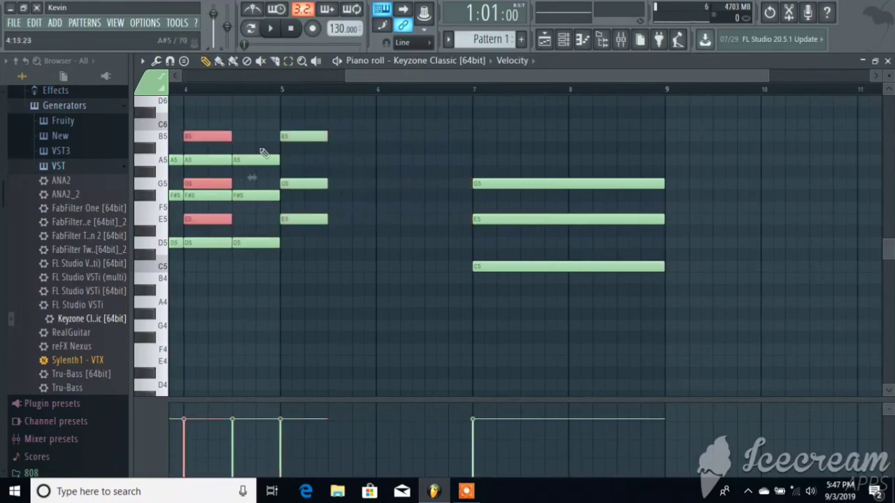
{"action": "left_click_drag", "start_coordinate": [214, 135], "coordinate": [383, 135]}
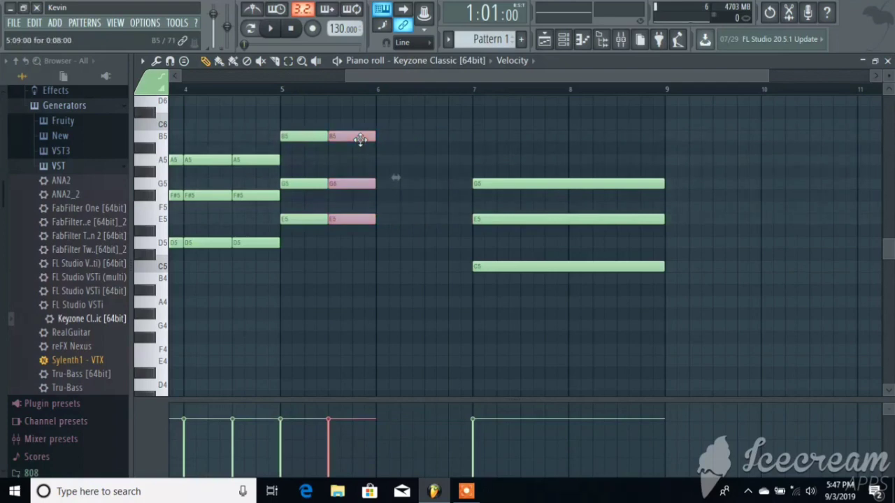
{"action": "key", "text": "ctrl+b"}
{"action": "left_click_drag", "start_coordinate": [256, 135], "coordinate": [400, 135]}
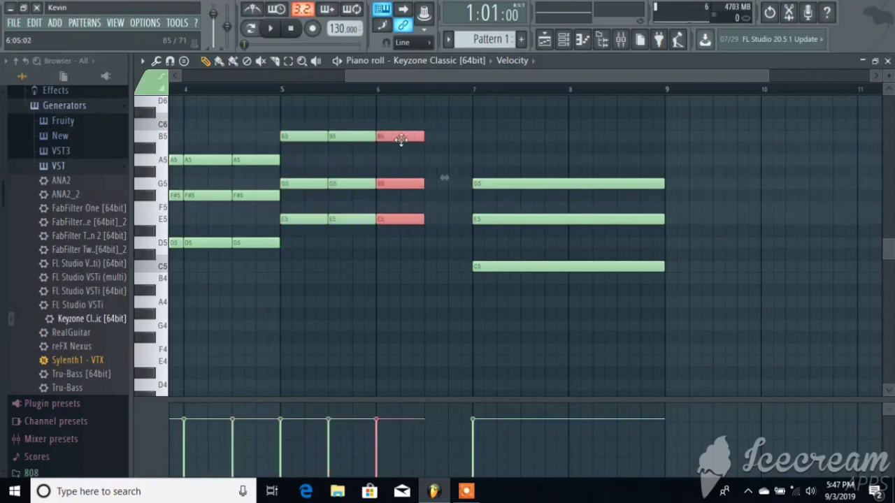
{"action": "key", "text": "ctrl+z"}
{"action": "left_click_drag", "start_coordinate": [213, 140], "coordinate": [457, 140]}
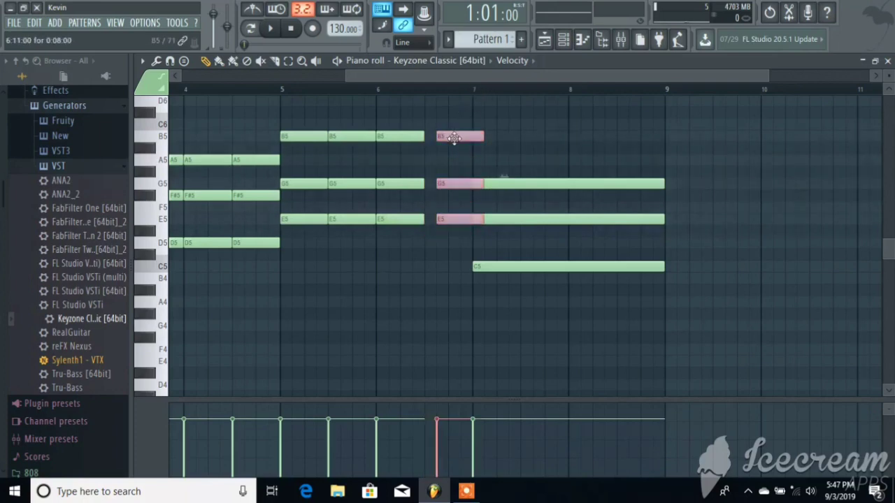
- Shorten the three notes of the C5, E5, G5 chord at bar 7 to half a bar
{"action": "left_click_drag", "start_coordinate": [441, 78], "coordinate": [559, 94]}
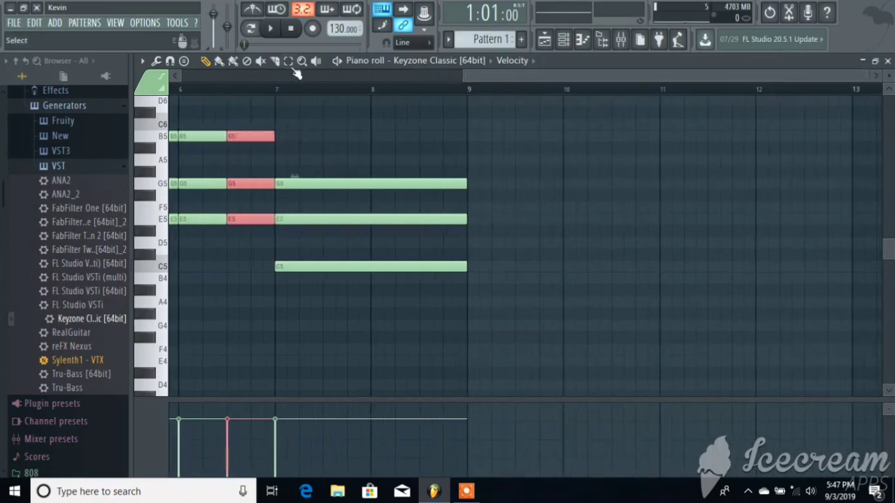
{"action": "left_click_drag", "start_coordinate": [496, 307], "coordinate": [380, 156]}
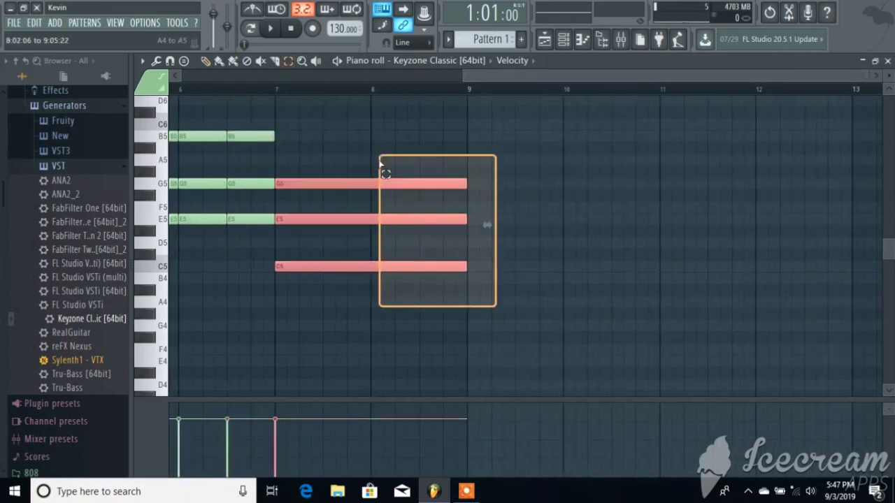
{"action": "left_click", "coordinate": [208, 62]}
{"action": "left_click_drag", "start_coordinate": [465, 184], "coordinate": [345, 194]}
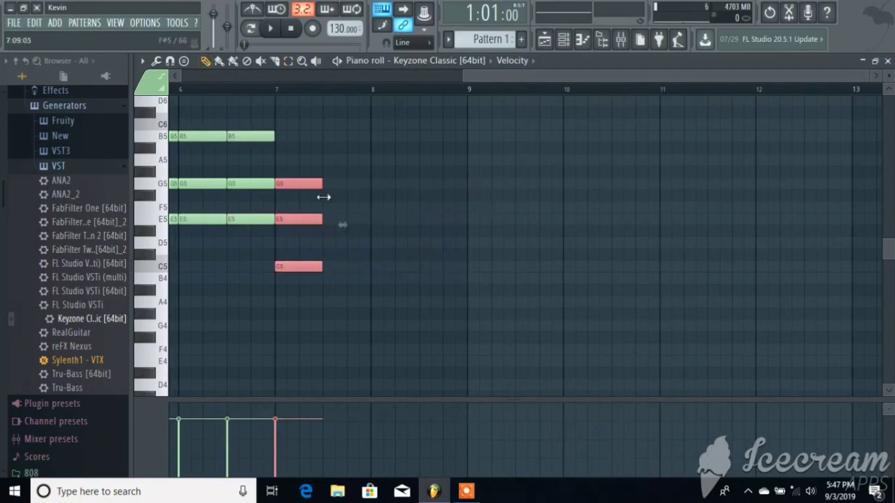
- Repeat the half-bar C5, E5, G5 chord three more times end to end, filling bars 7 and 8
{"action": "key", "text": "shift+Left"}
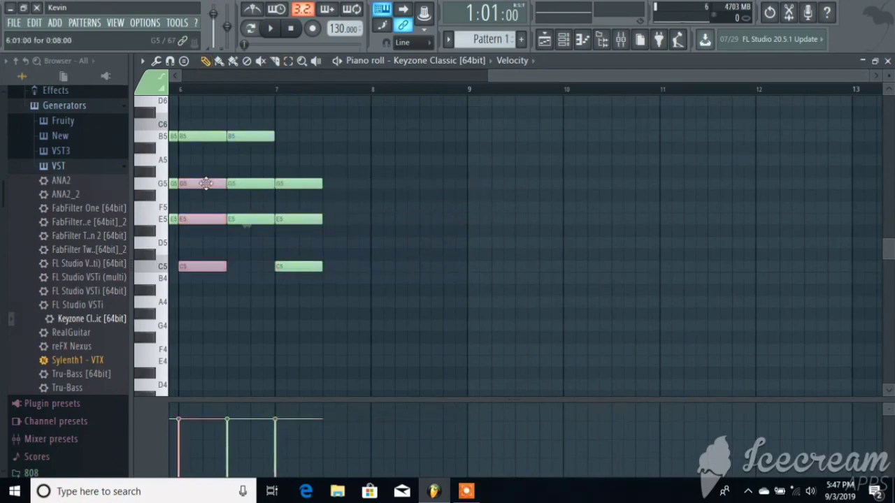
{"action": "left_click_drag", "start_coordinate": [206, 184], "coordinate": [404, 189]}
{"action": "key", "text": "ctrl+z"}
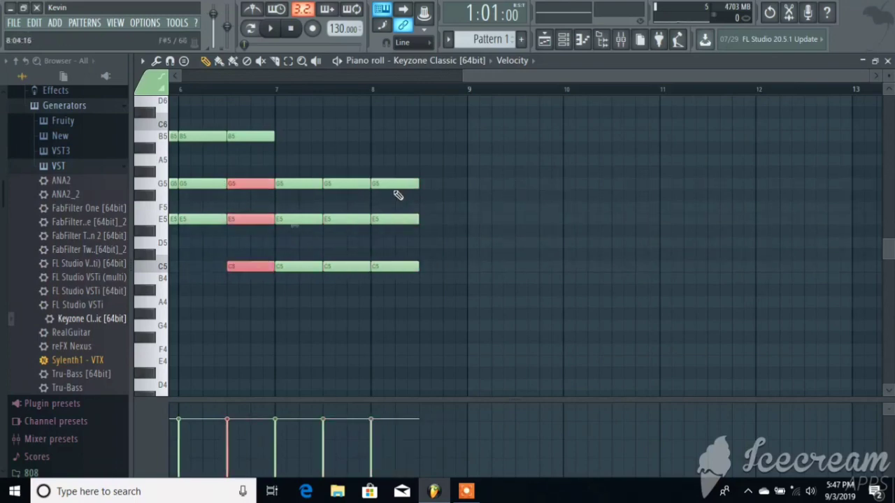
{"action": "left_click_drag", "start_coordinate": [260, 184], "coordinate": [453, 186]}
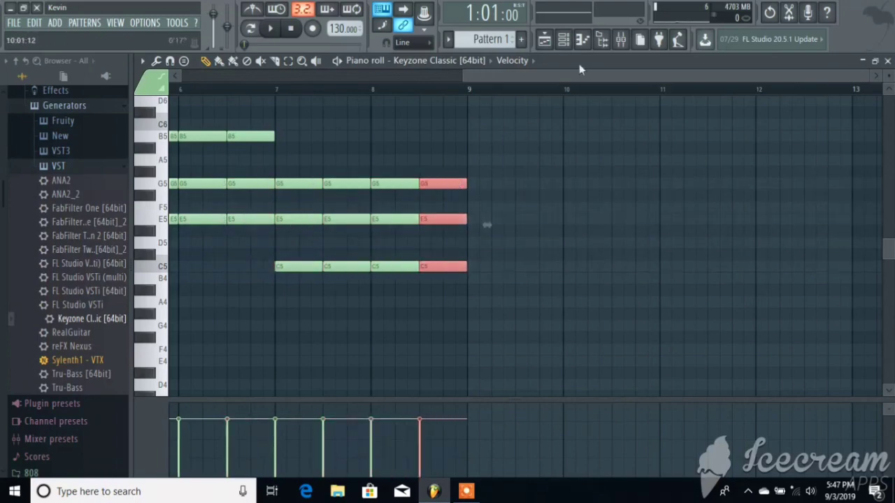
- Play back the repeated-chord version of Pattern 1 from the start into bar 8
{"action": "left_click_drag", "start_coordinate": [531, 73], "coordinate": [319, 99]}
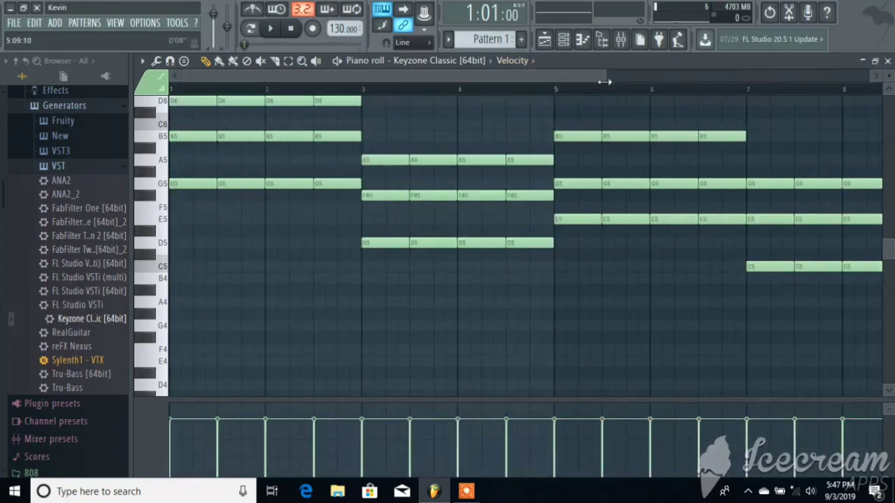
{"action": "left_click_drag", "start_coordinate": [604, 82], "coordinate": [671, 223]}
{"action": "scroll", "coordinate": [818, 156], "scroll_direction": "up", "scroll_amount": 3}
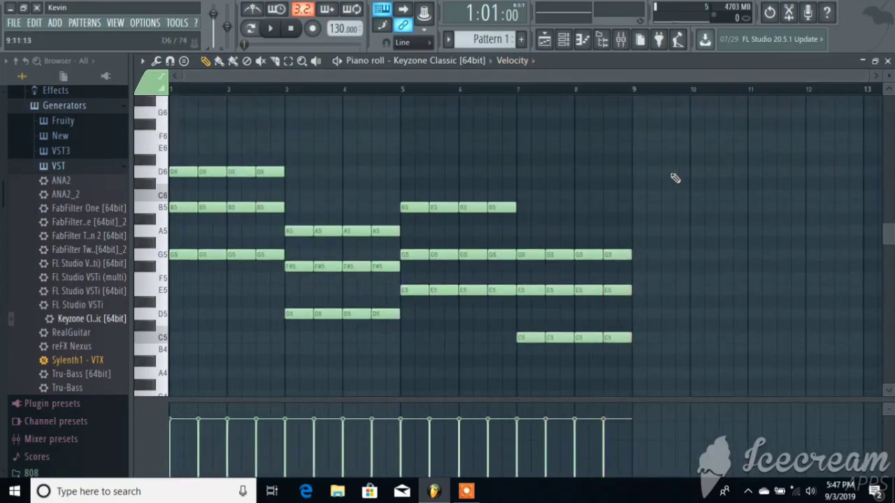
{"action": "key", "text": "space"}
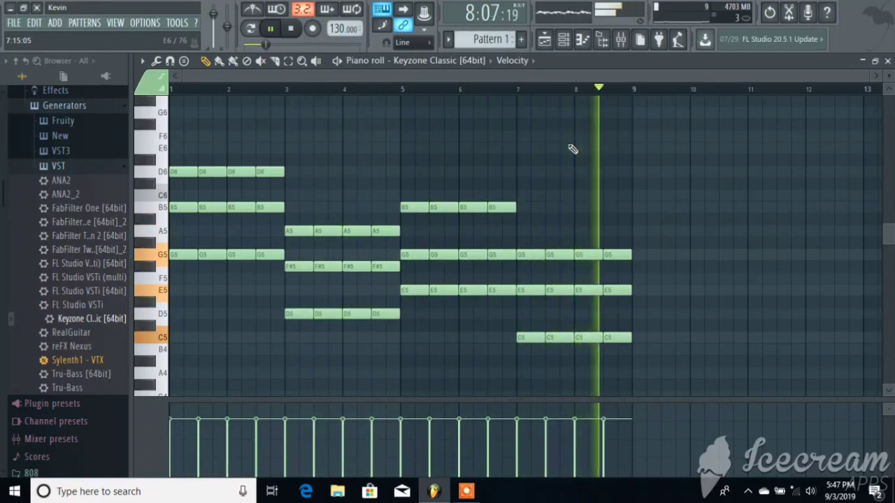
{"action": "key", "text": "space"}
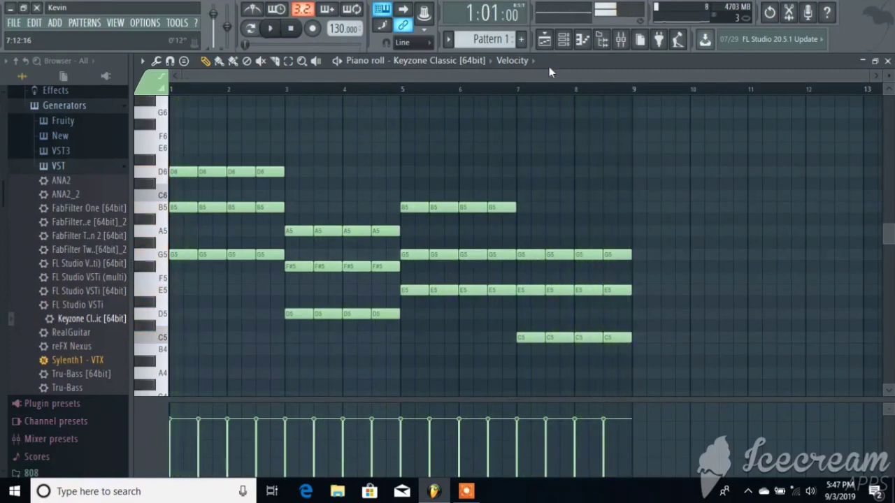
- Create a new empty Pattern 2 and place it on Track 2 of the playlist at bar 1
{"action": "left_click", "coordinate": [544, 42]}
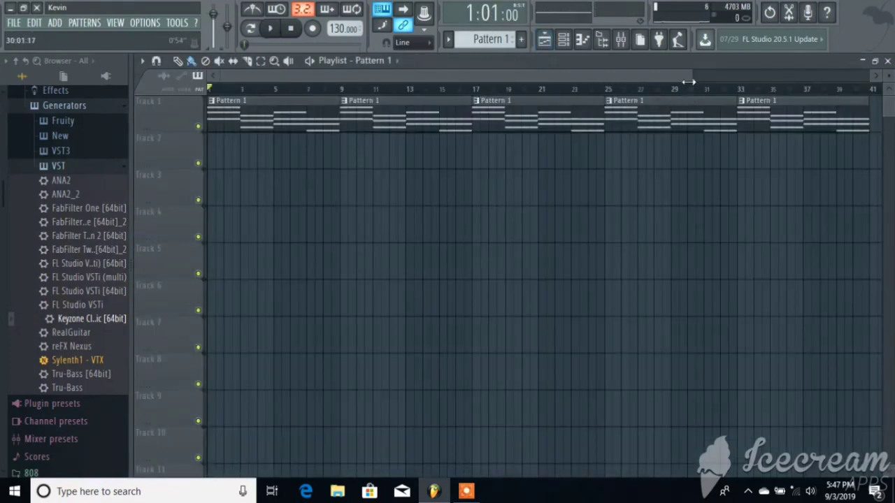
{"action": "left_click_drag", "start_coordinate": [689, 81], "coordinate": [823, 84]}
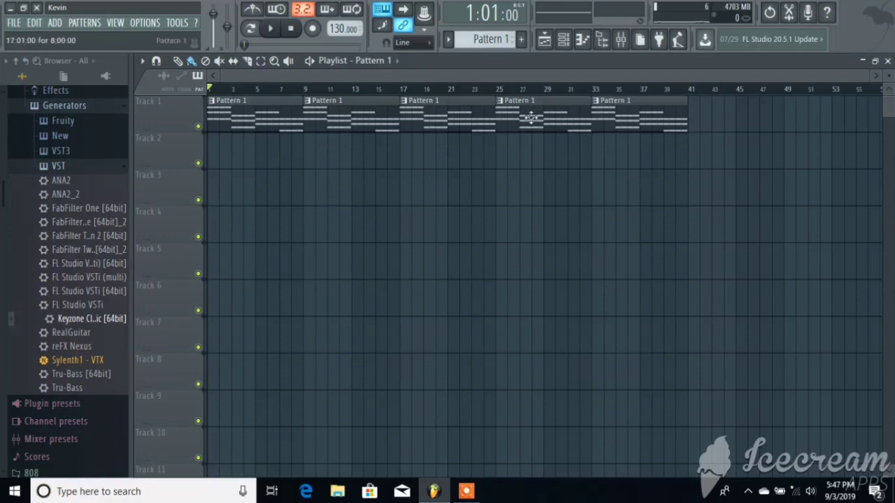
{"action": "left_click", "coordinate": [648, 44]}
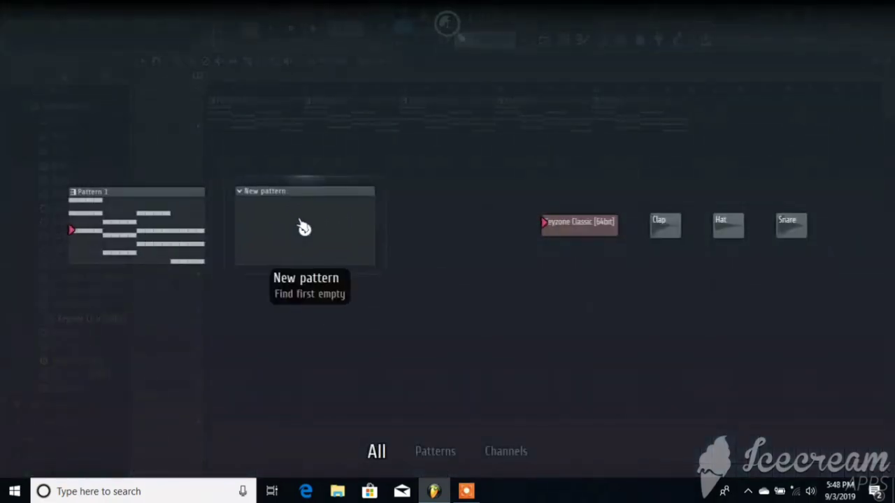
{"action": "left_click", "coordinate": [340, 231]}
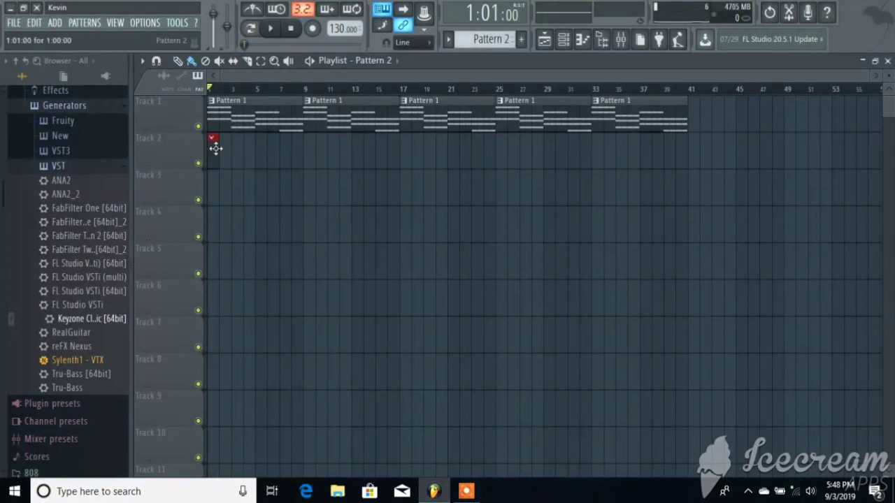
{"action": "mouse_move", "coordinate": [864, 72]}
{"action": "left_mouse_down"}
{"action": "mouse_move", "coordinate": [303, 141]}
{"action": "mouse_move", "coordinate": [360, 158]}
{"action": "mouse_move", "coordinate": [290, 163]}
{"action": "mouse_move", "coordinate": [719, 166]}
{"action": "left_mouse_up"}
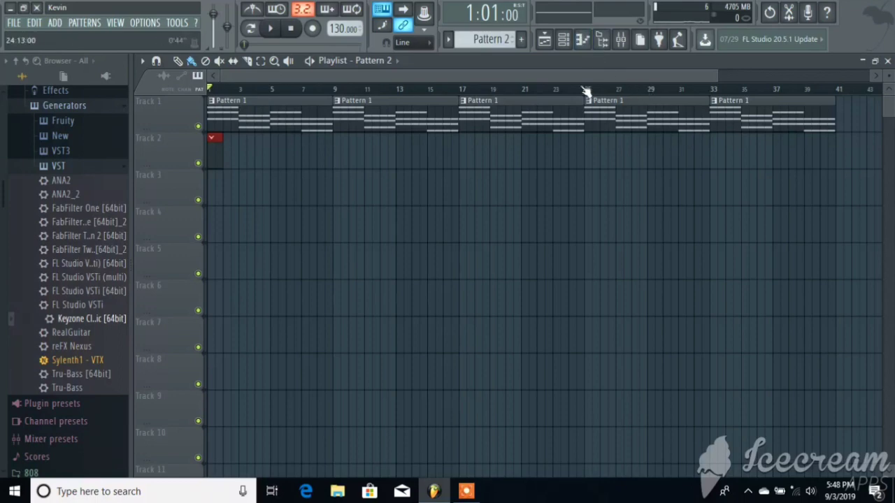
- Open Pattern 2 in the Keyzone Classic piano roll and replace a trial C7 with a half-bar B6 note at bar 1
{"action": "left_click", "coordinate": [587, 46]}
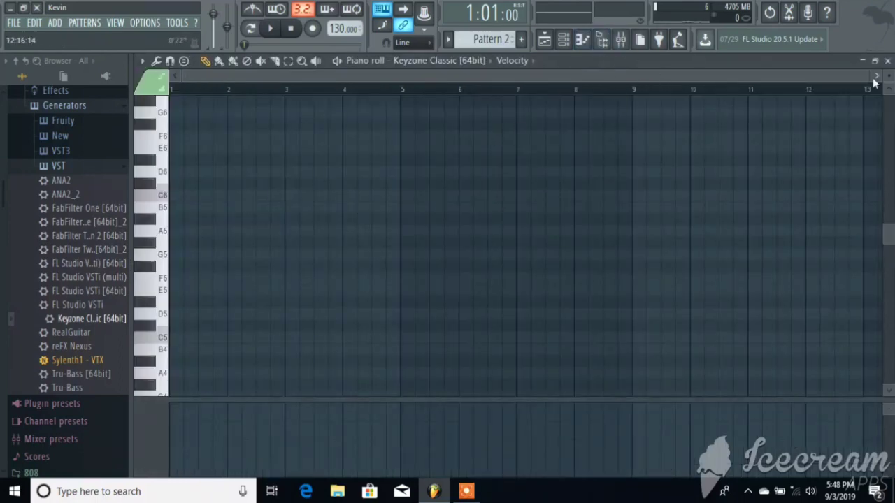
{"action": "left_click_drag", "start_coordinate": [866, 76], "coordinate": [506, 121]}
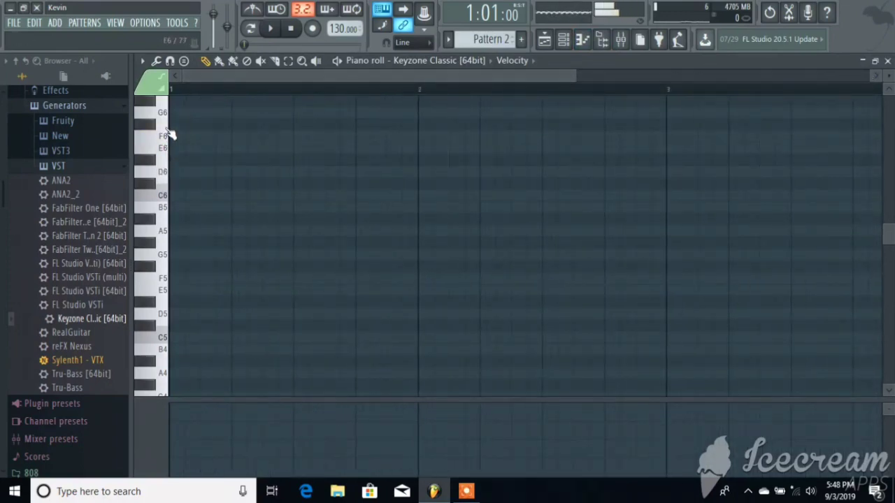
{"action": "scroll", "coordinate": [170, 135], "scroll_direction": "up", "scroll_amount": 3}
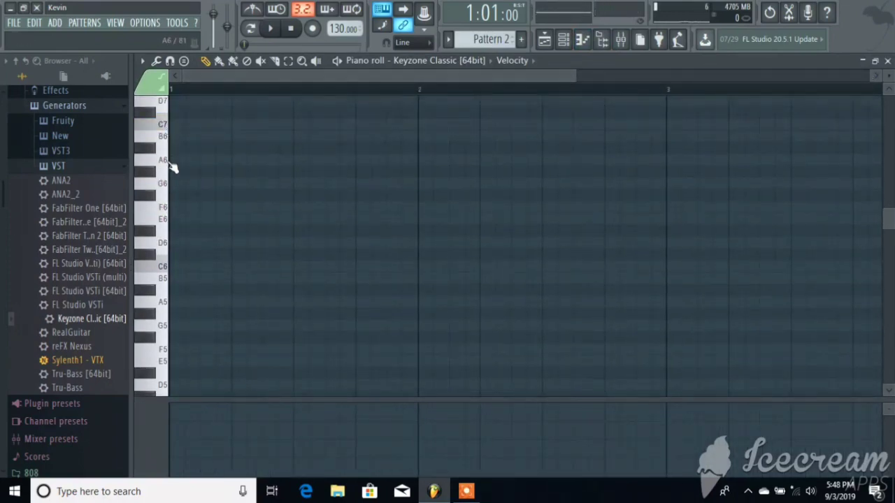
{"action": "scroll", "coordinate": [193, 145], "scroll_direction": "up", "scroll_amount": 2}
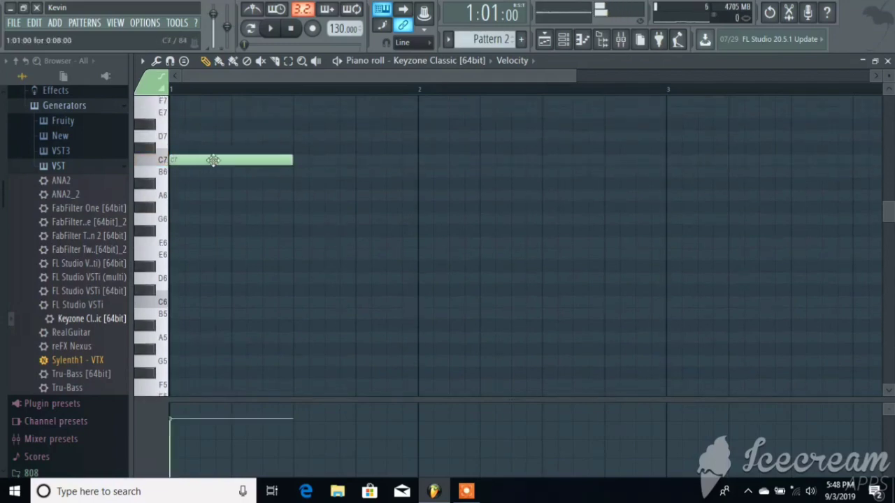
{"action": "key", "text": "space"}
{"action": "key", "text": "space"}
{"action": "right_click", "coordinate": [213, 160]}
{"action": "left_click", "coordinate": [173, 171]}
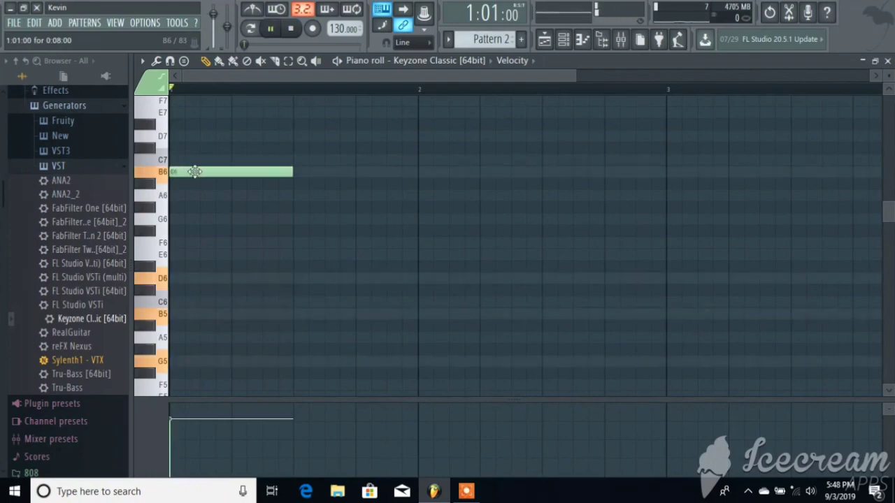
- Add half-bar melody notes: B6 at bar 2, A6 at 2:07, G6 at 2:11 and A6 at bar 3
{"action": "key", "text": "space"}
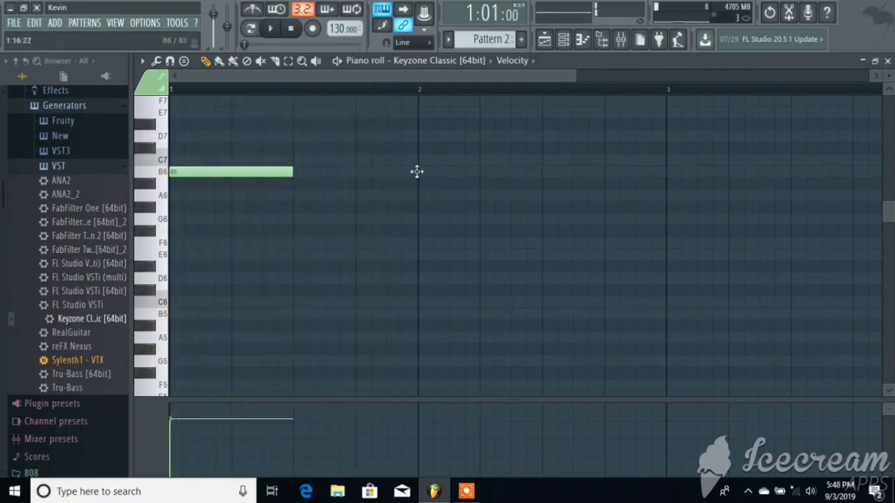
{"action": "left_click", "coordinate": [416, 171]}
{"action": "key", "text": "space"}
{"action": "scroll", "coordinate": [513, 72], "scroll_direction": "down", "scroll_amount": 2}
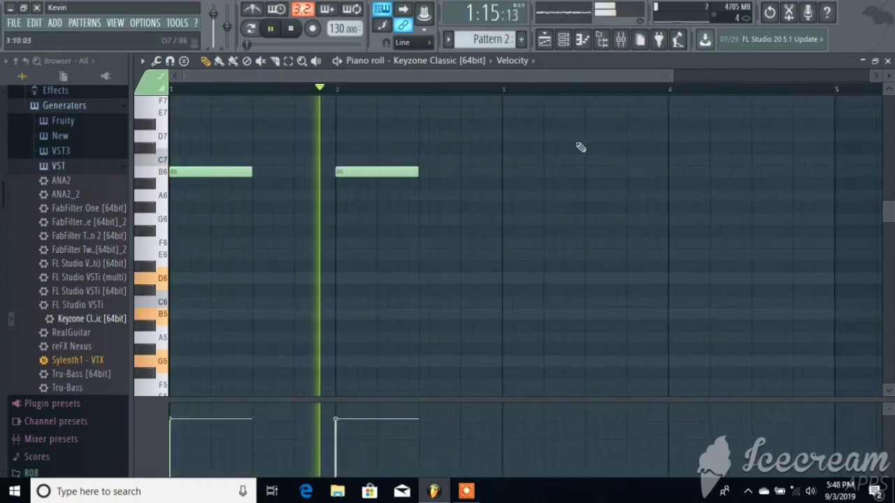
{"action": "key", "text": "space"}
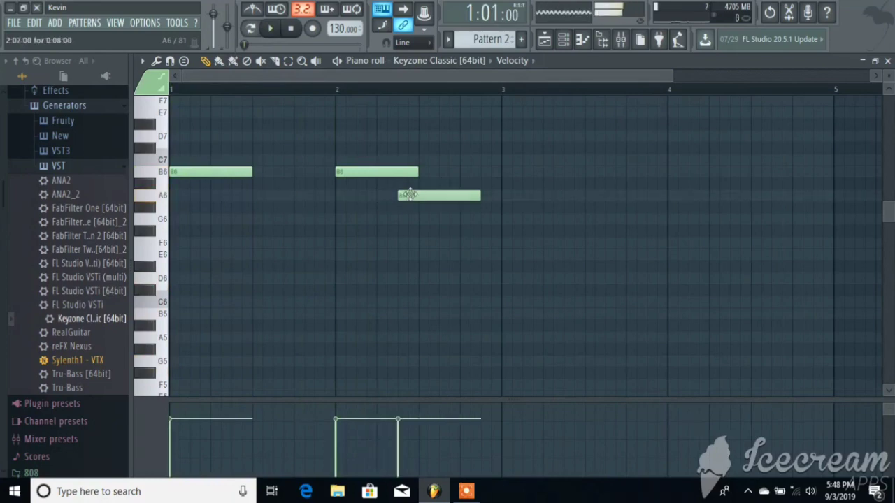
{"action": "left_click", "coordinate": [500, 193]}
{"action": "key", "text": "space"}
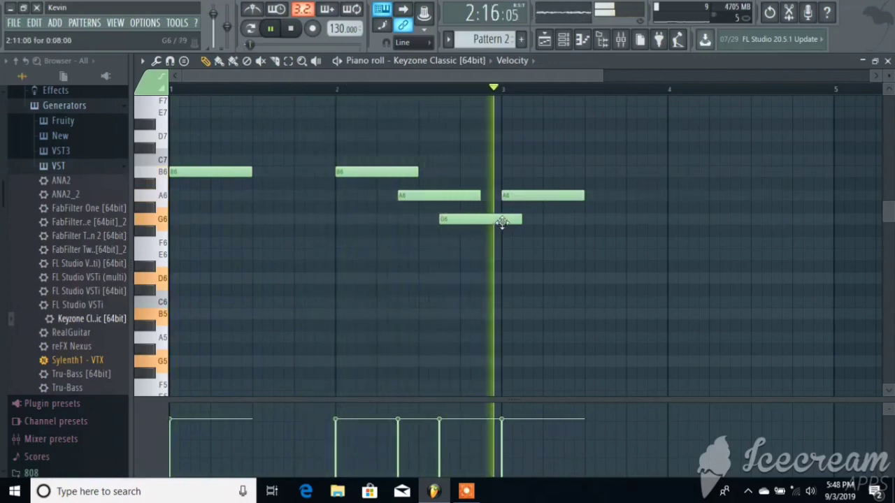
- Continue the melody with half-bar notes: B6 at bar 4, A6 at 4:07, F#6 at 4:13 and G6 at bar 5
{"action": "left_click", "coordinate": [668, 171]}
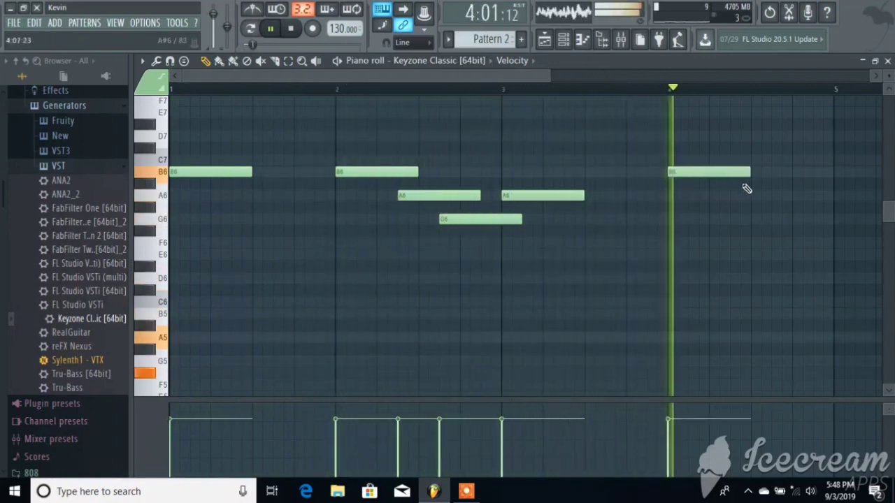
{"action": "left_click", "coordinate": [731, 195]}
{"action": "key", "text": "space"}
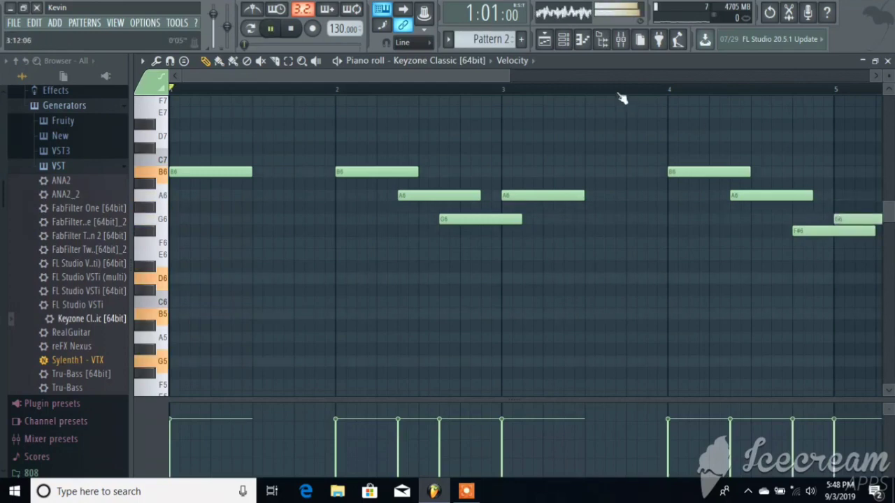
- Add half-bar D7 notes at 2:05 and 4:05, and a half-bar A6 at 5:13
{"action": "left_click_drag", "start_coordinate": [511, 78], "coordinate": [553, 78]}
{"action": "left_click", "coordinate": [361, 137]}
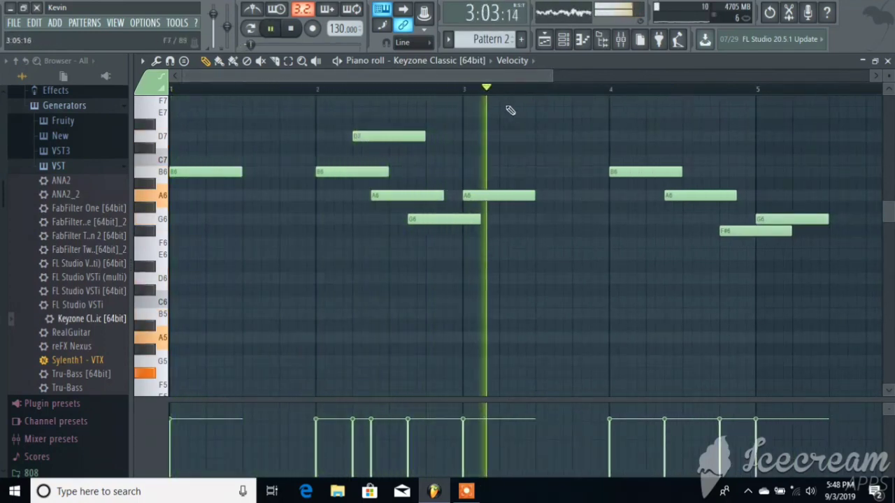
{"action": "left_click", "coordinate": [523, 137]}
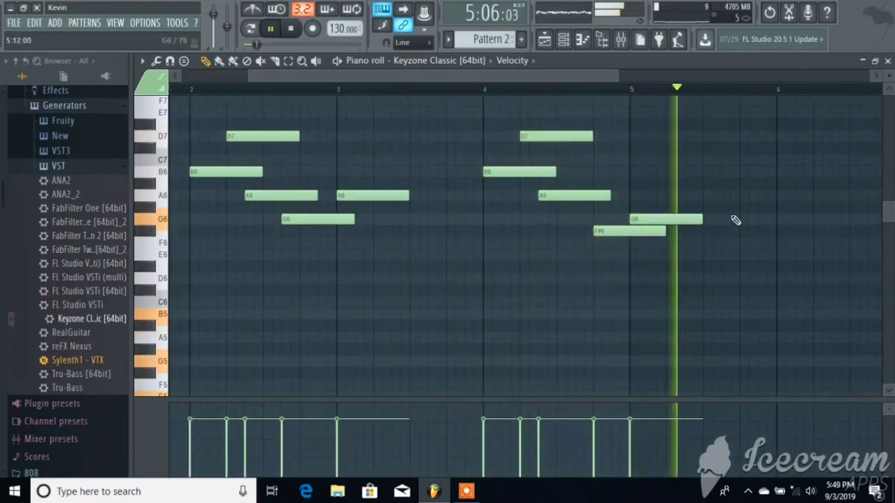
{"action": "left_click", "coordinate": [743, 195]}
{"action": "key", "text": "space"}
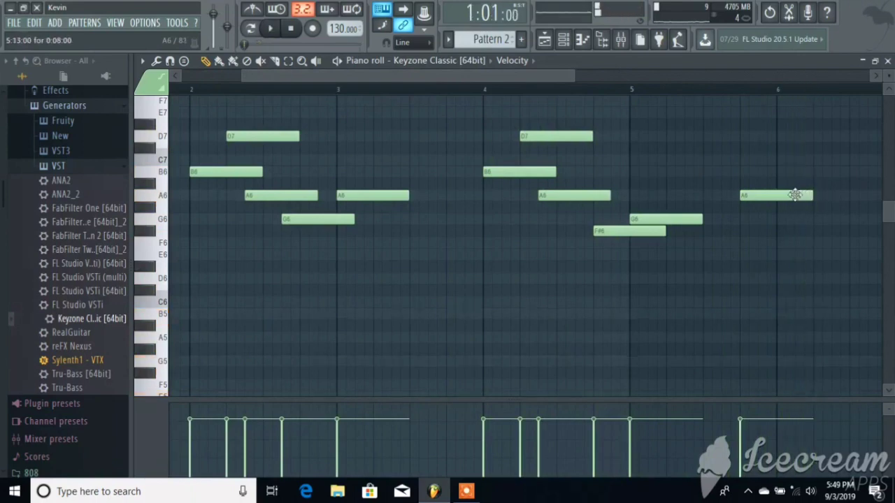
- Add a half-bar E7 at 2:07 and replace the A6 beneath it with one starting at 2:09
{"action": "left_click_drag", "start_coordinate": [566, 85], "coordinate": [422, 91]}
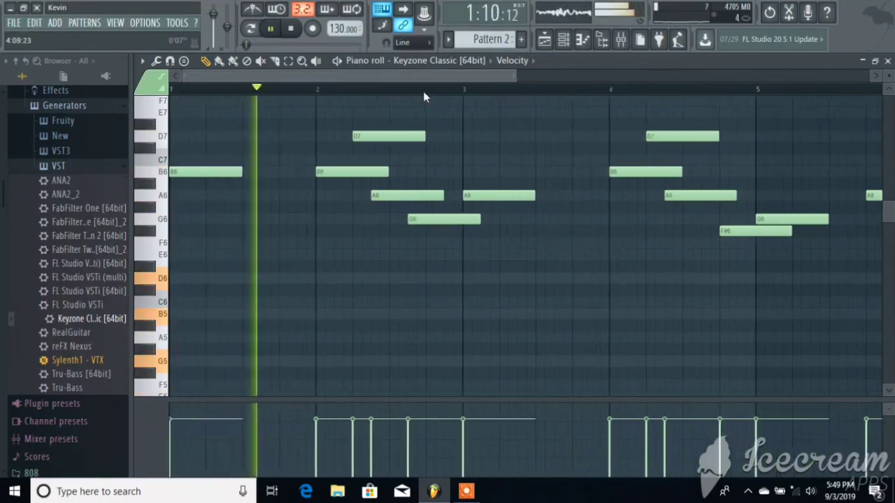
{"action": "left_click", "coordinate": [370, 112]}
{"action": "right_click", "coordinate": [381, 113]}
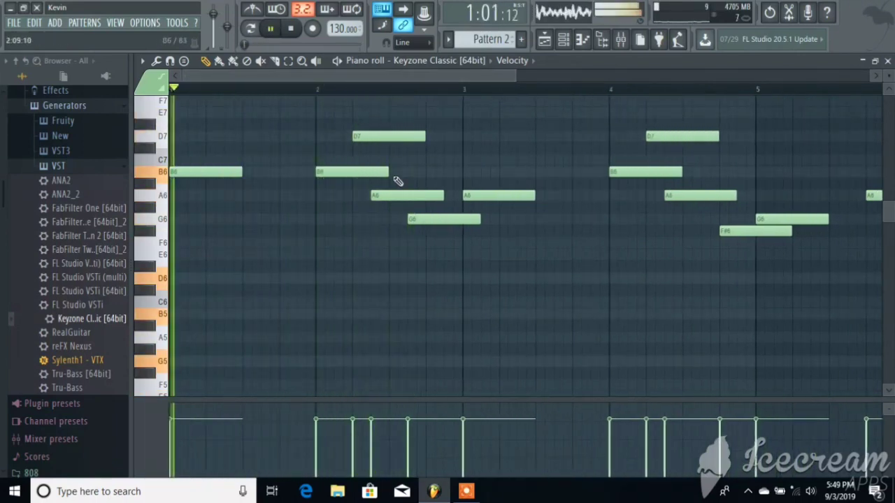
{"action": "right_click", "coordinate": [392, 196]}
{"action": "left_click", "coordinate": [371, 113]}
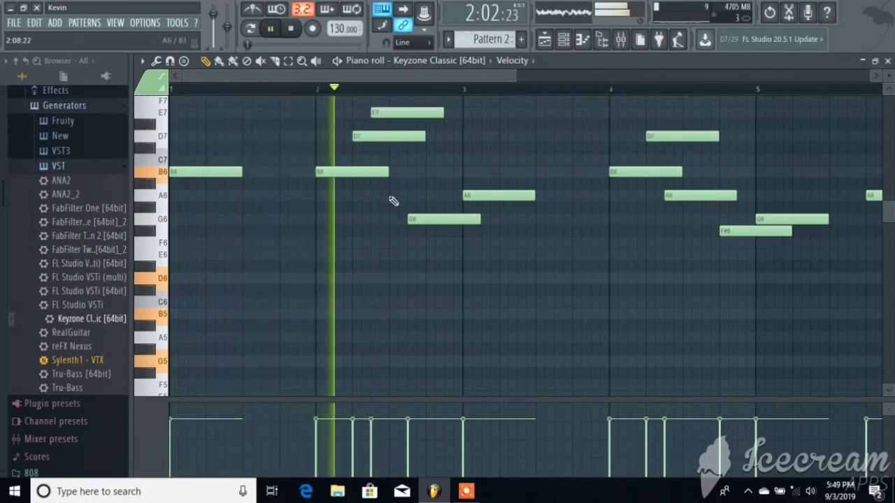
{"action": "left_click", "coordinate": [392, 196]}
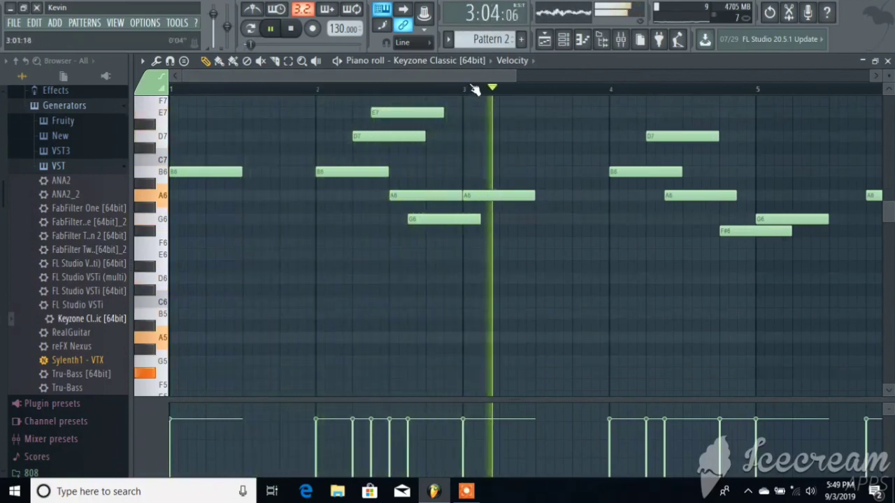
- Add a half-bar G6 at 6:05 and a descending C7, B6, A6, G6 run a beat apart through bar 7, with the last note one beat long
{"action": "left_click_drag", "start_coordinate": [475, 77], "coordinate": [540, 147]}
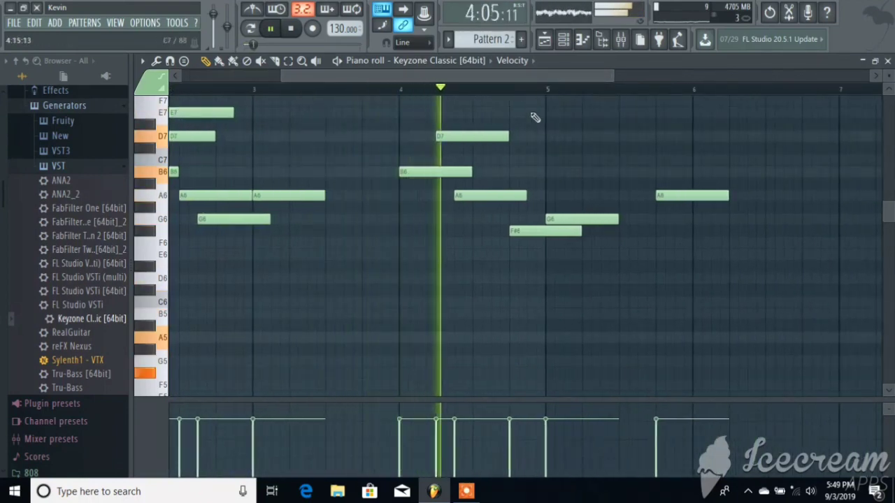
{"action": "left_click_drag", "start_coordinate": [497, 77], "coordinate": [620, 127]}
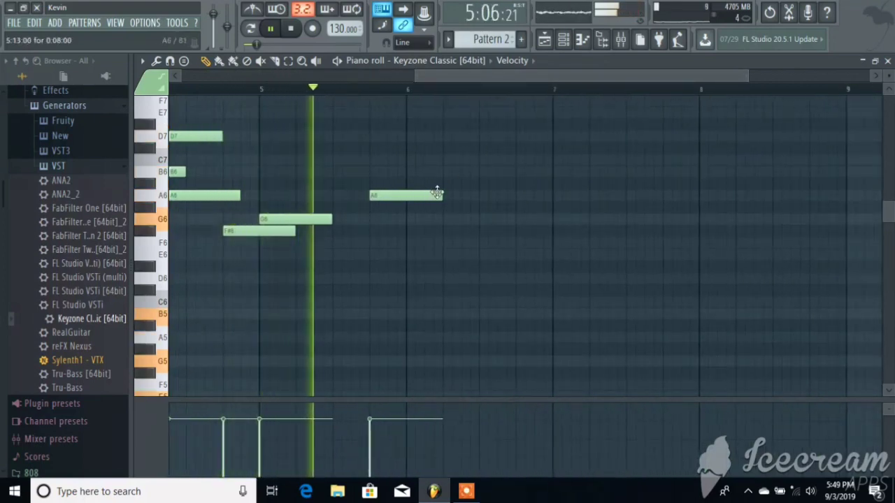
{"action": "left_click", "coordinate": [445, 219]}
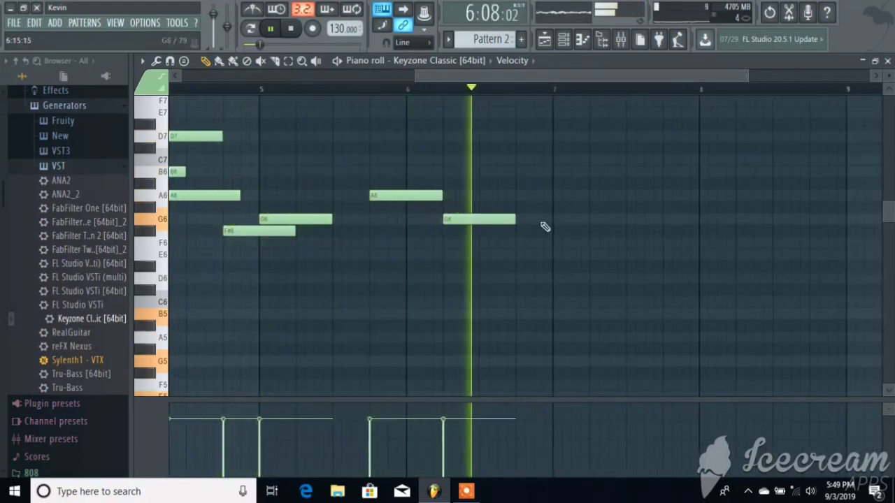
{"action": "key", "text": "space"}
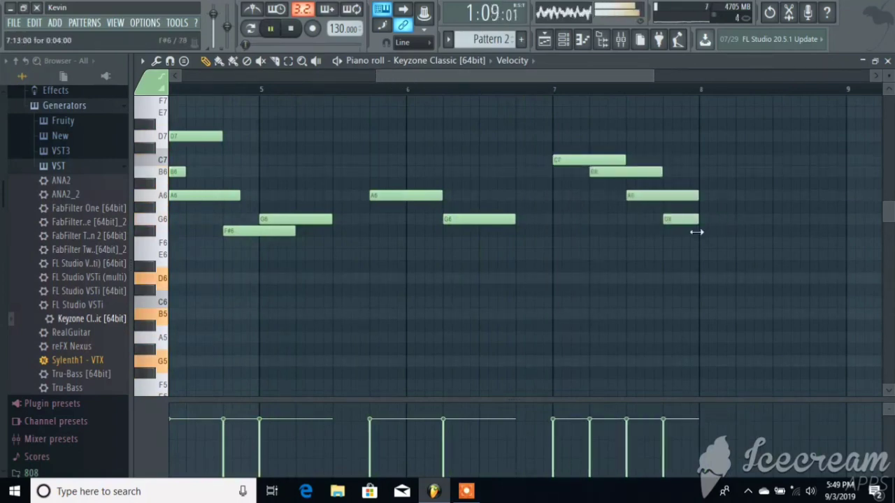
{"action": "left_click_drag", "start_coordinate": [393, 79], "coordinate": [183, 79]}
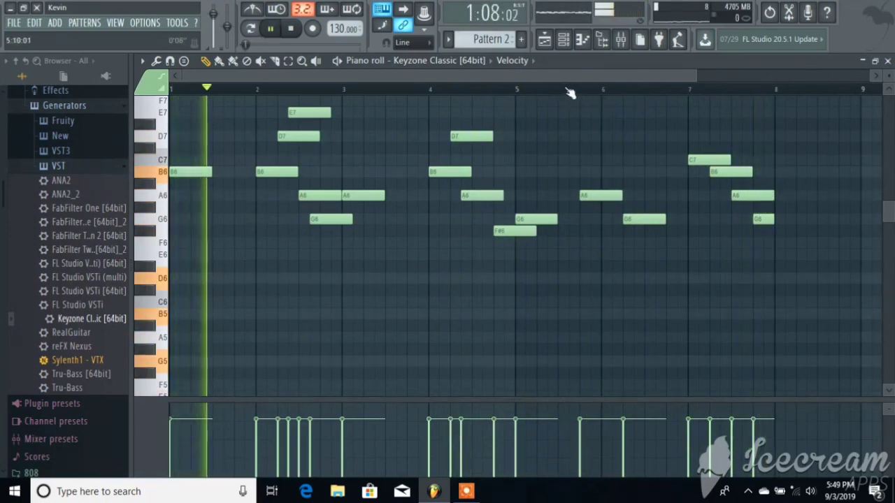
- Try the C7, B6, A6, G6 run one beat later, starting at 7:05, and audition it from bar 6
{"action": "left_click", "coordinate": [611, 89]}
{"action": "key", "text": "e"}
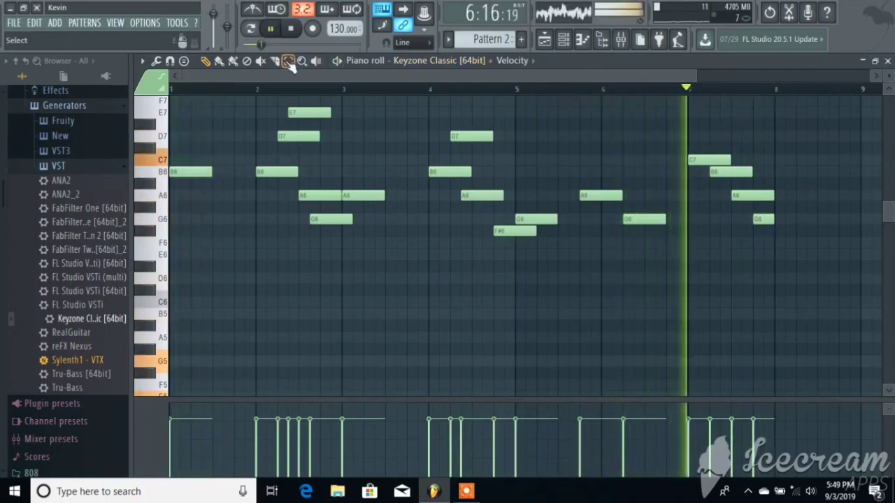
{"action": "key", "text": "space"}
{"action": "left_click_drag", "start_coordinate": [799, 279], "coordinate": [690, 156]}
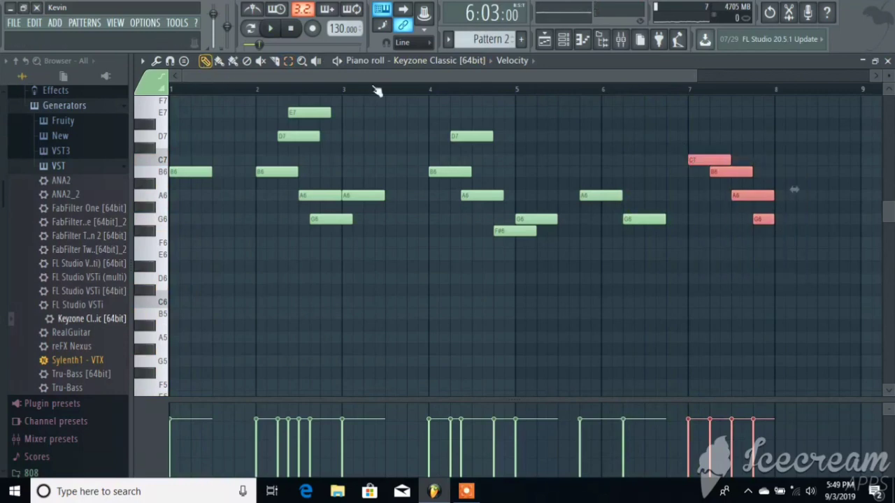
{"action": "key", "text": "space"}
{"action": "left_click", "coordinate": [765, 143]}
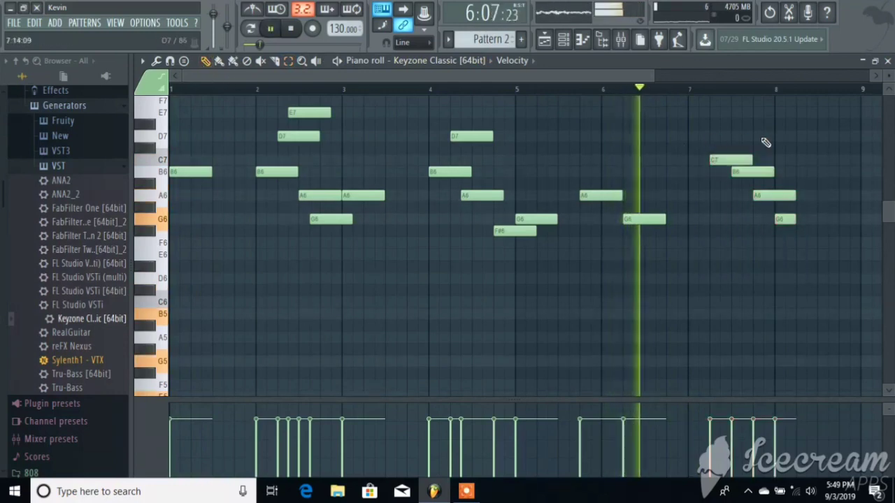
{"action": "key", "text": "space"}
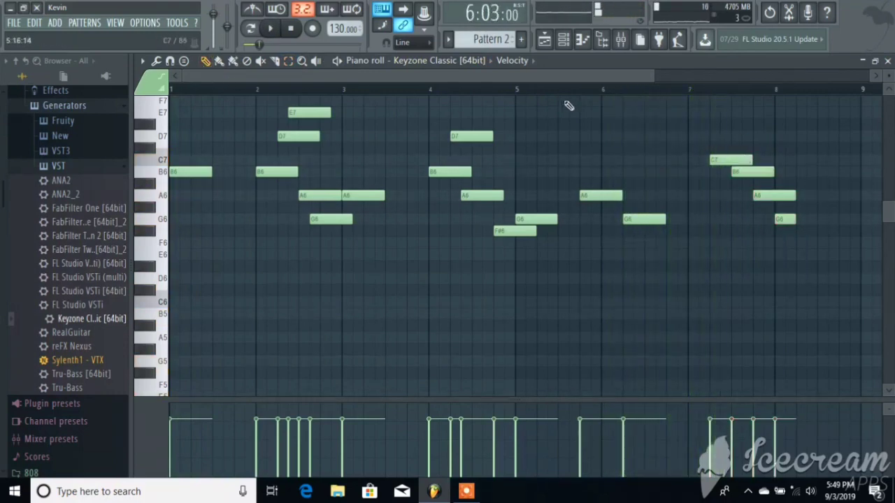
- Try the four-note descending run another beat later, starting at 7:09, and audition it
{"action": "left_click_drag", "start_coordinate": [831, 258], "coordinate": [708, 142]}
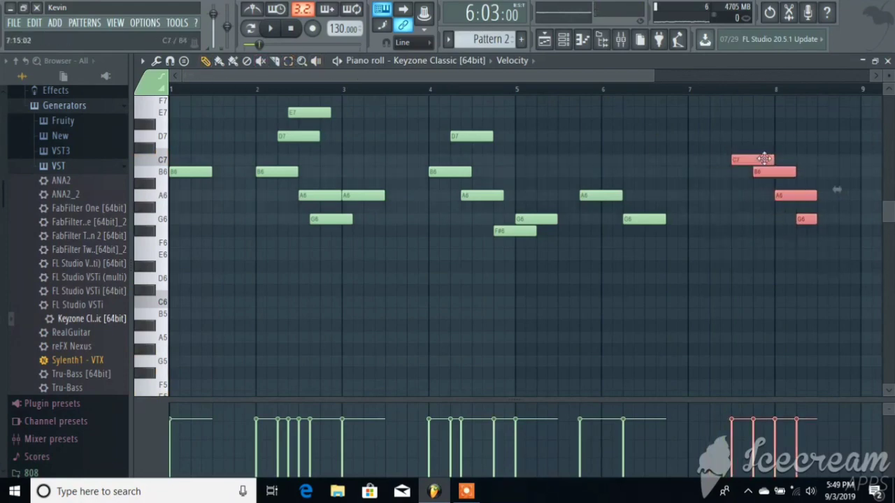
{"action": "key", "text": "space"}
{"action": "left_click", "coordinate": [816, 143]}
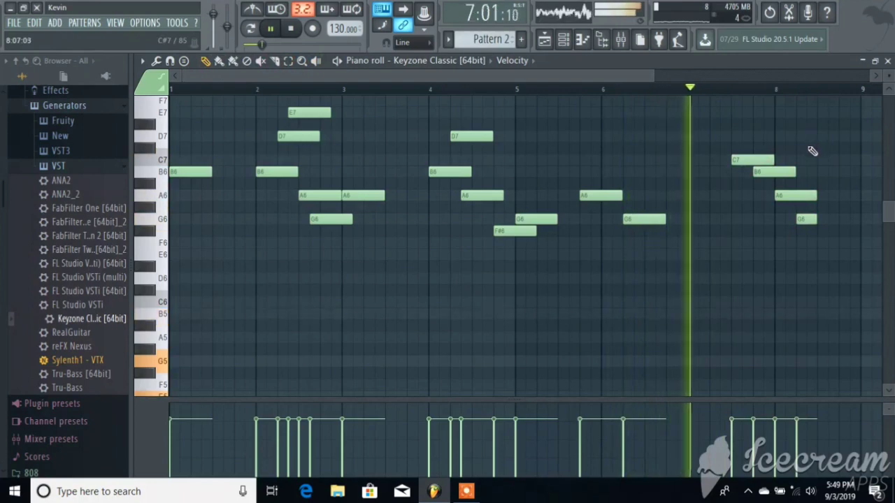
{"action": "key", "text": "space"}
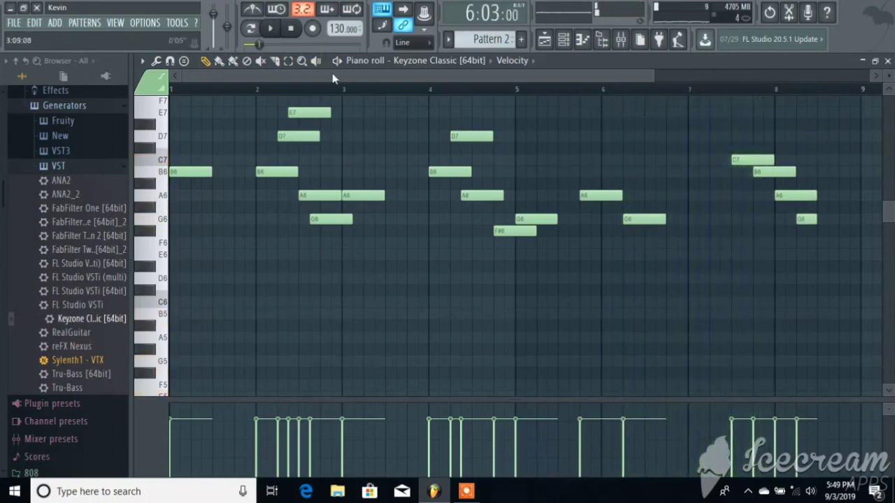
- Move the four-note descending run to start at bar 8, then play it back and deselect it
{"action": "left_click_drag", "start_coordinate": [848, 265], "coordinate": [792, 158]}
{"action": "key", "text": "space"}
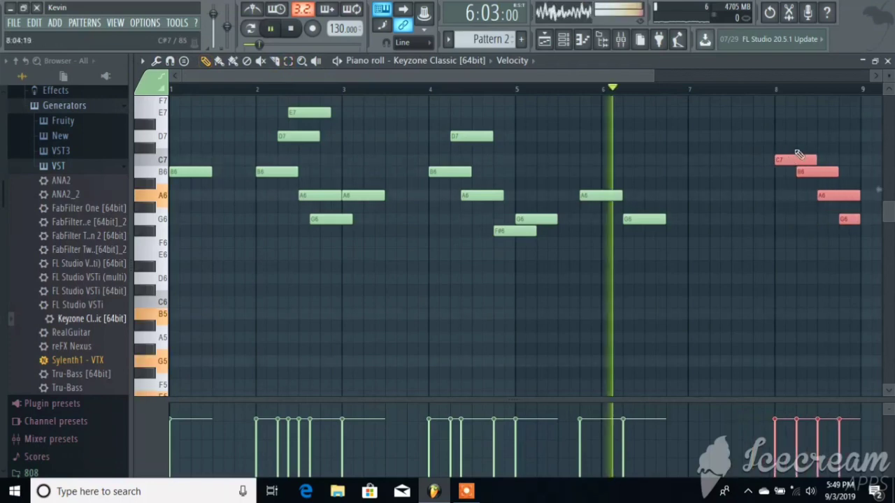
{"action": "left_click", "coordinate": [789, 140]}
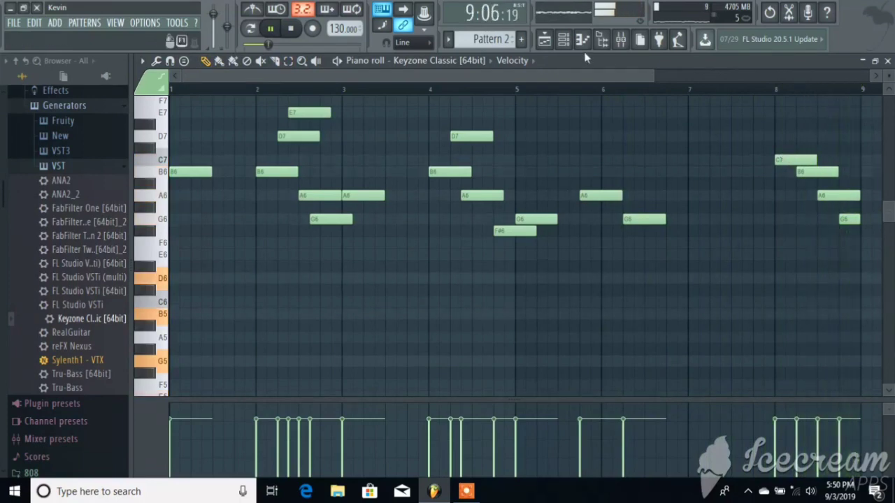
- Repeat Pattern 2 on Track 2 of the playlist at bars 9, 17, 25 and 33, and play back the arrangement
{"action": "left_click", "coordinate": [552, 49]}
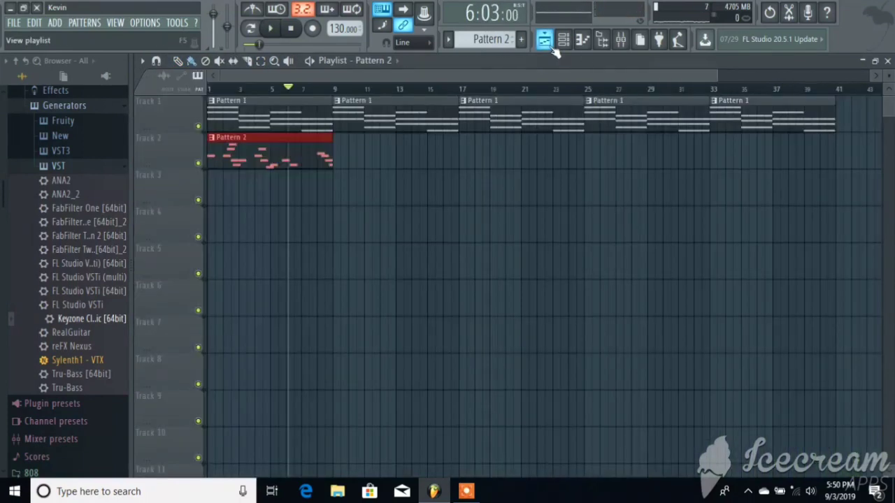
{"action": "left_click", "coordinate": [340, 162]}
{"action": "left_click", "coordinate": [466, 154]}
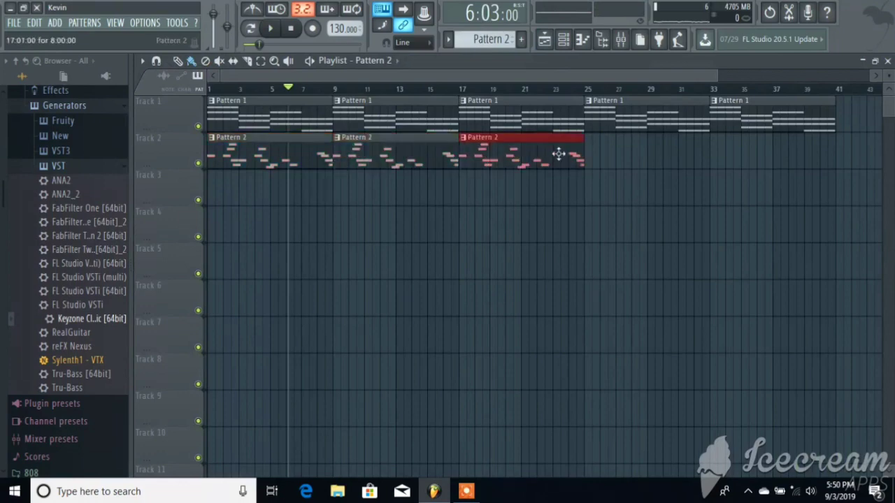
{"action": "left_click", "coordinate": [596, 152]}
{"action": "left_click", "coordinate": [715, 149]}
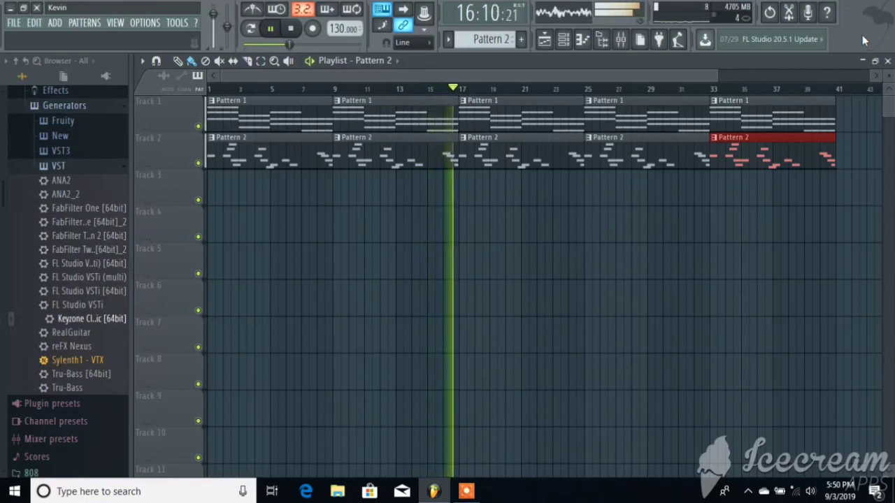
{"action": "key", "text": "space"}
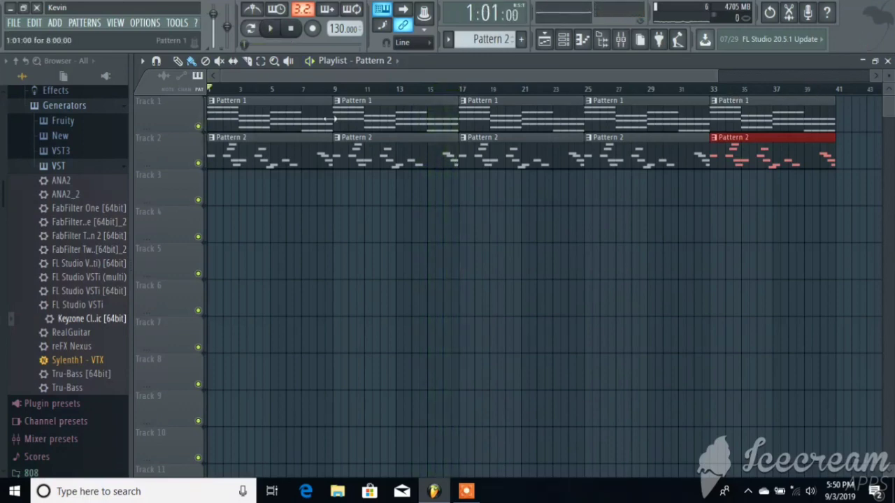
{"action": "left_click_drag", "start_coordinate": [717, 78], "coordinate": [464, 88]}
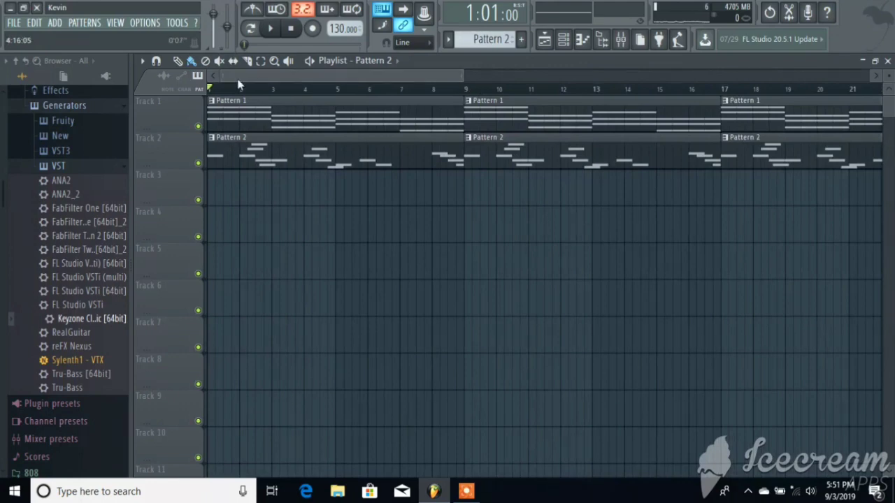
{"action": "left_click", "coordinate": [179, 61]}
{"action": "left_click_drag", "start_coordinate": [465, 73], "coordinate": [869, 75]}
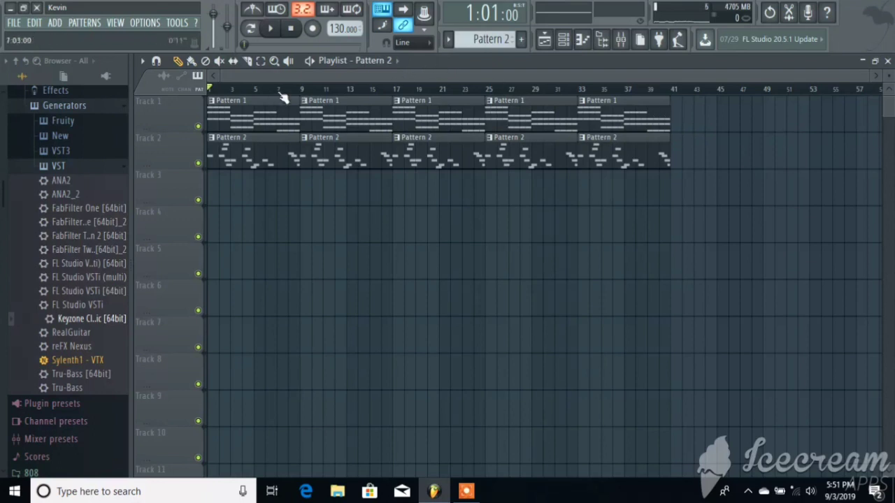
{"action": "left_click", "coordinate": [246, 61]}
{"action": "left_click_drag", "start_coordinate": [873, 77], "coordinate": [821, 79]}
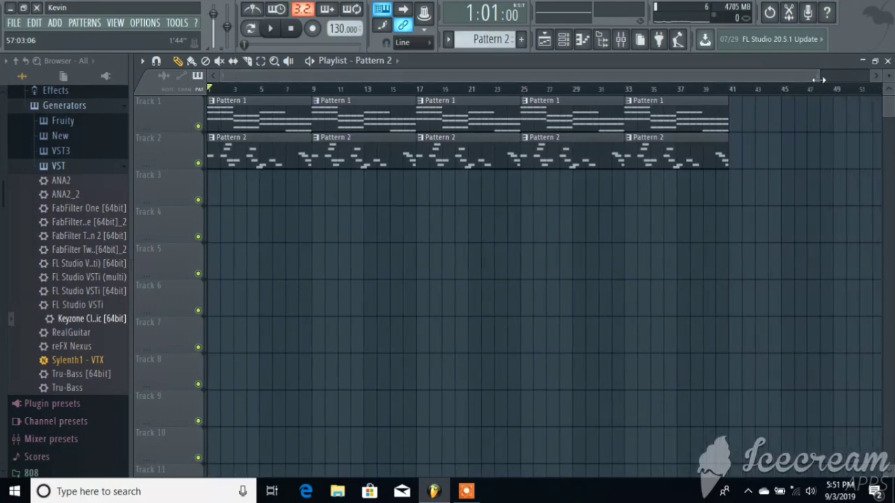